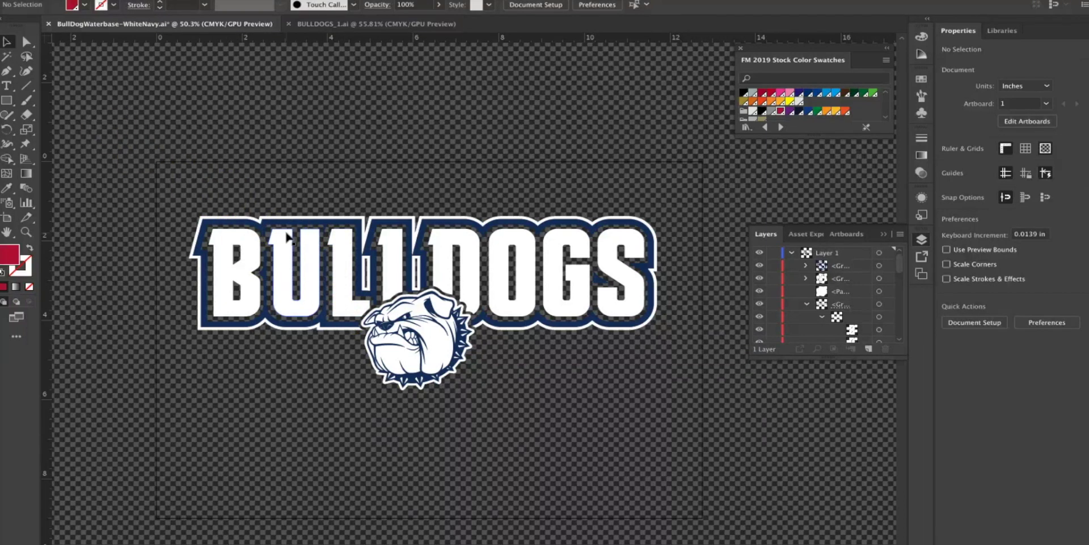
Step: Add Lorem ipsum placeholder text below the logo and set it in NCAA Illinois Fighting Illini
left_click(6, 84)
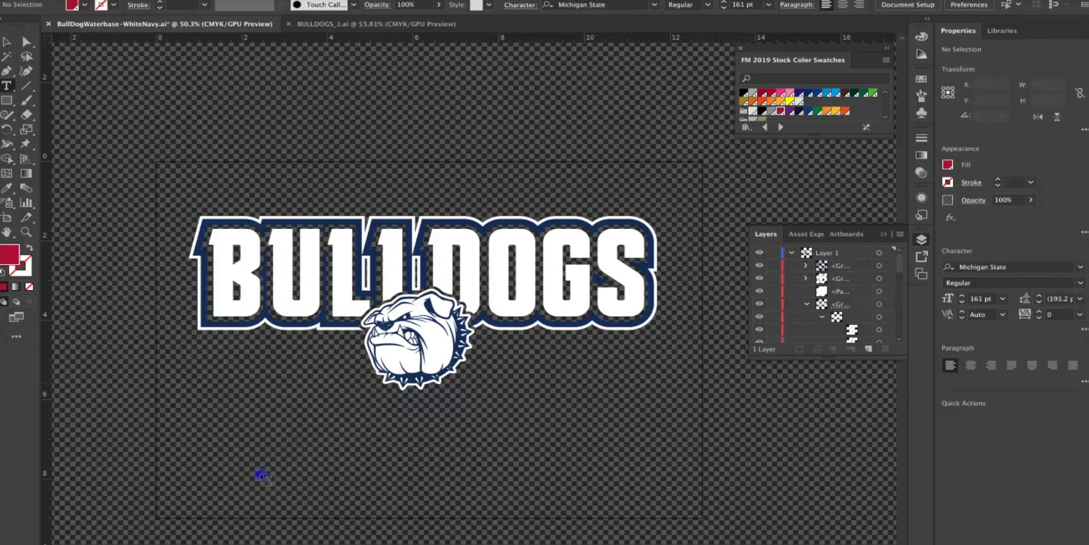
left_click(261, 474)
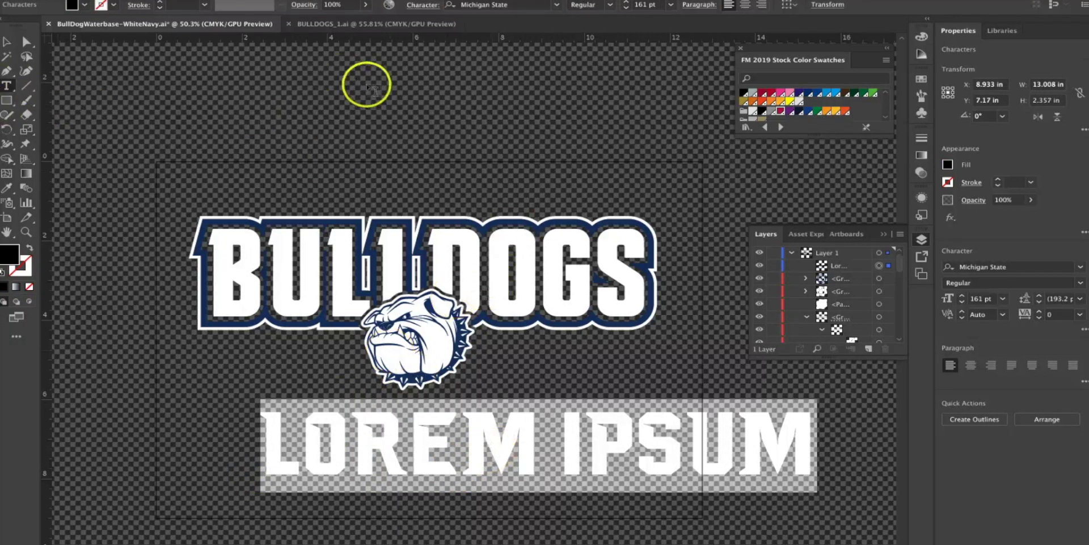
left_click(557, 5)
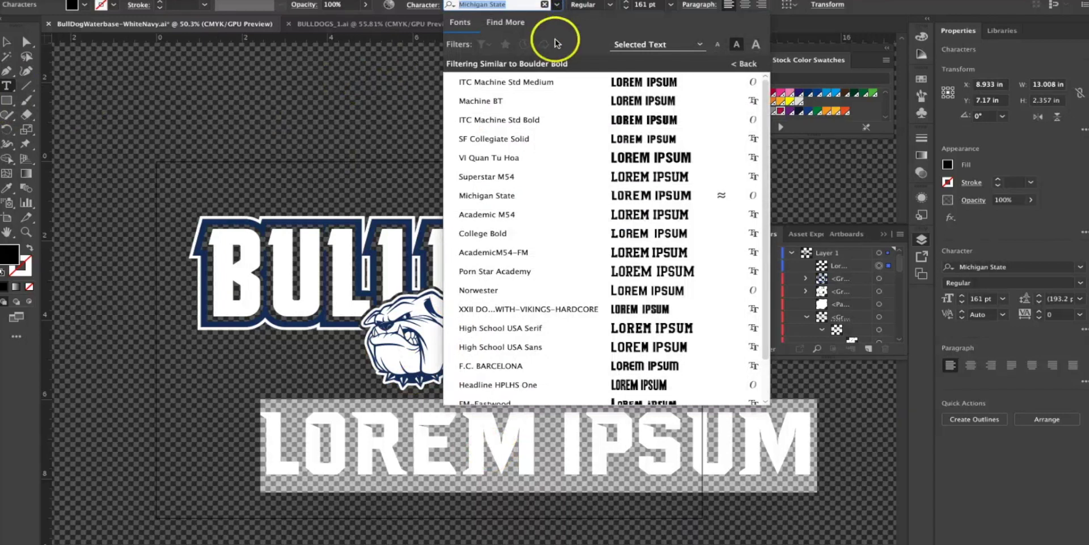
left_click(735, 63)
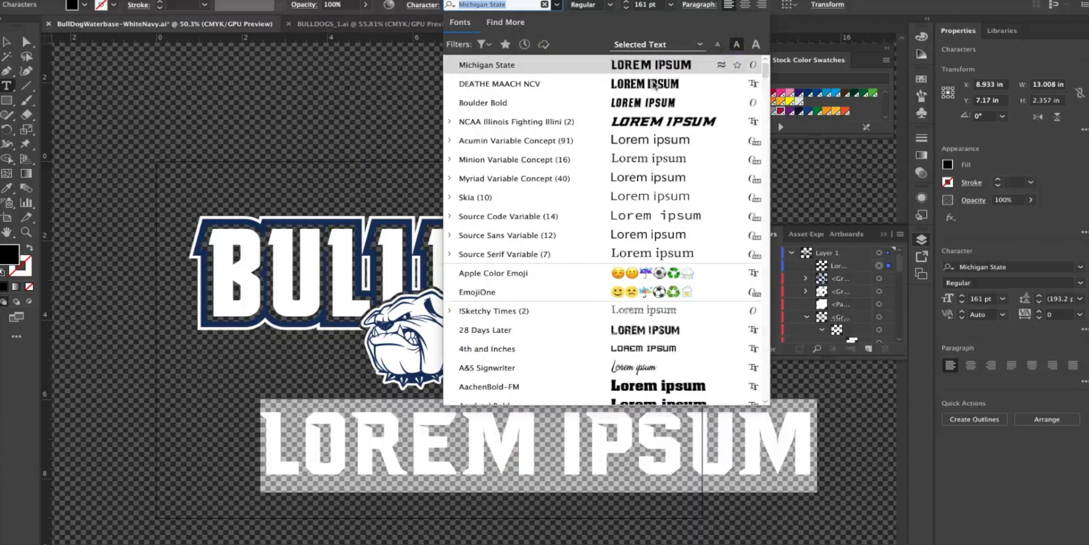
scroll(561, 140, "down", 5)
scroll(561, 140, "down", 20)
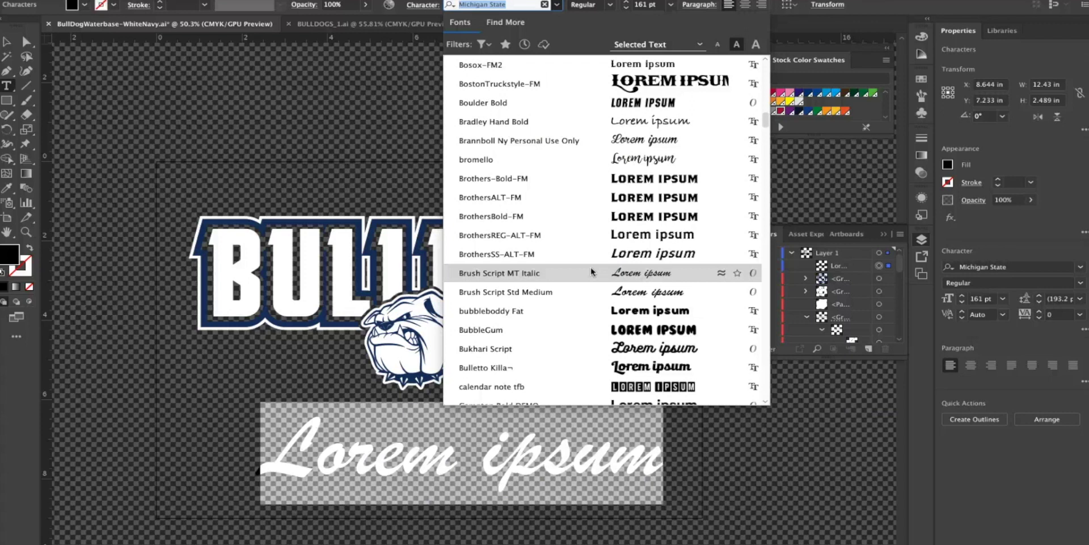
scroll(591, 272, "up", 15)
scroll(591, 272, "up", 5)
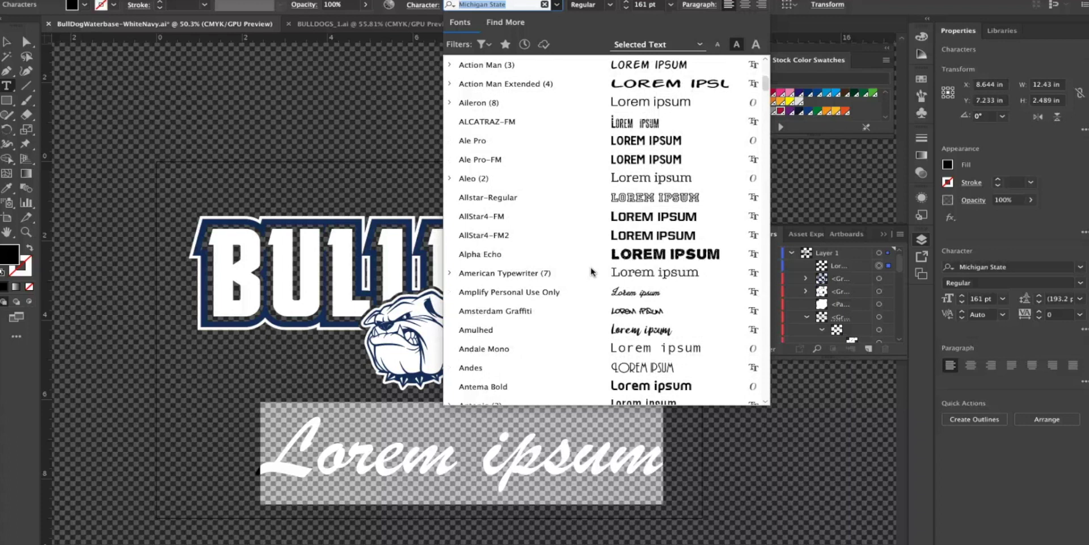
scroll(591, 272, "up", 6)
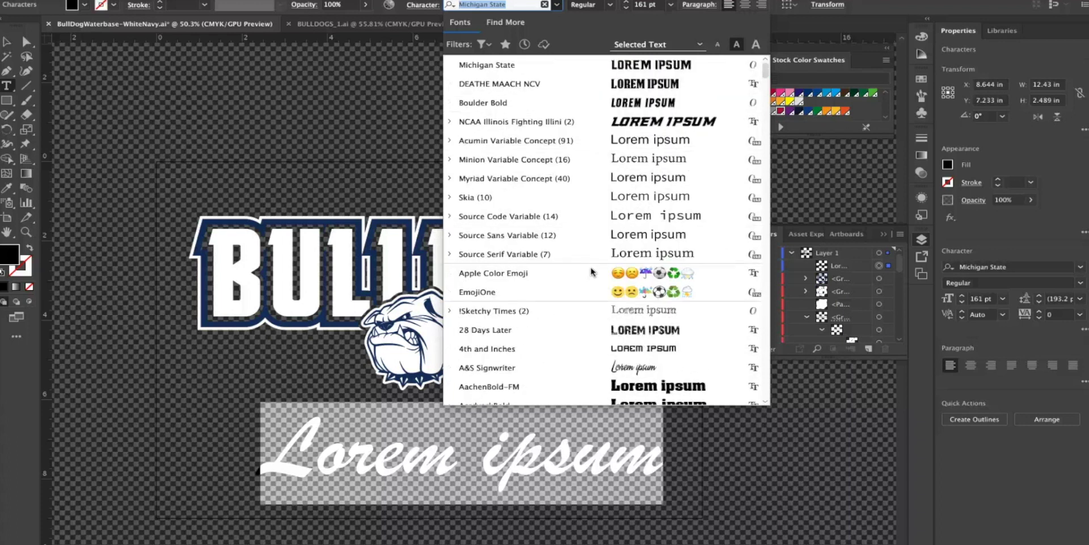
left_click(567, 124)
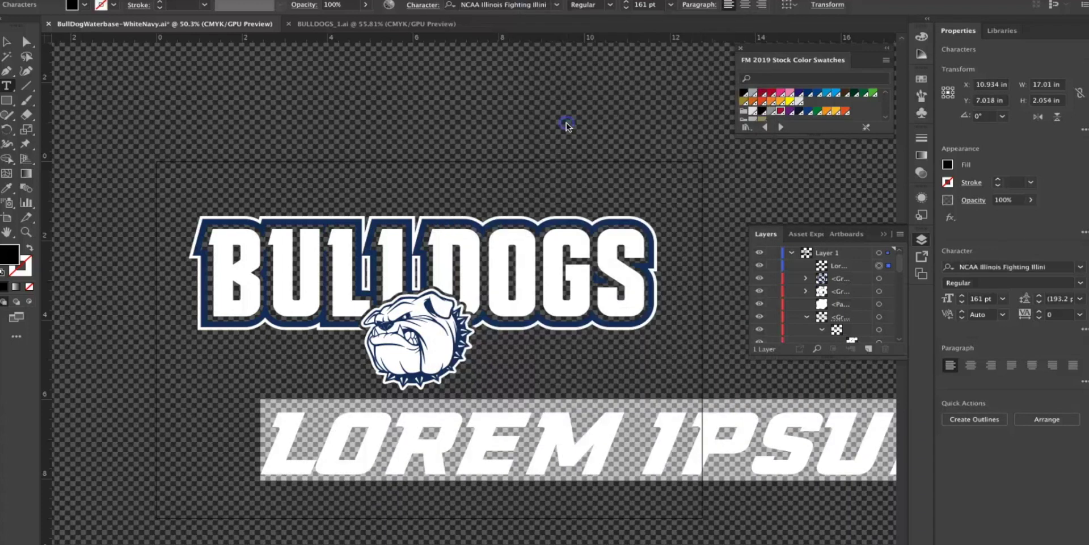
Step: Filter the font list to typefaces similar to Michigan State and preview the candidates
left_click(558, 5)
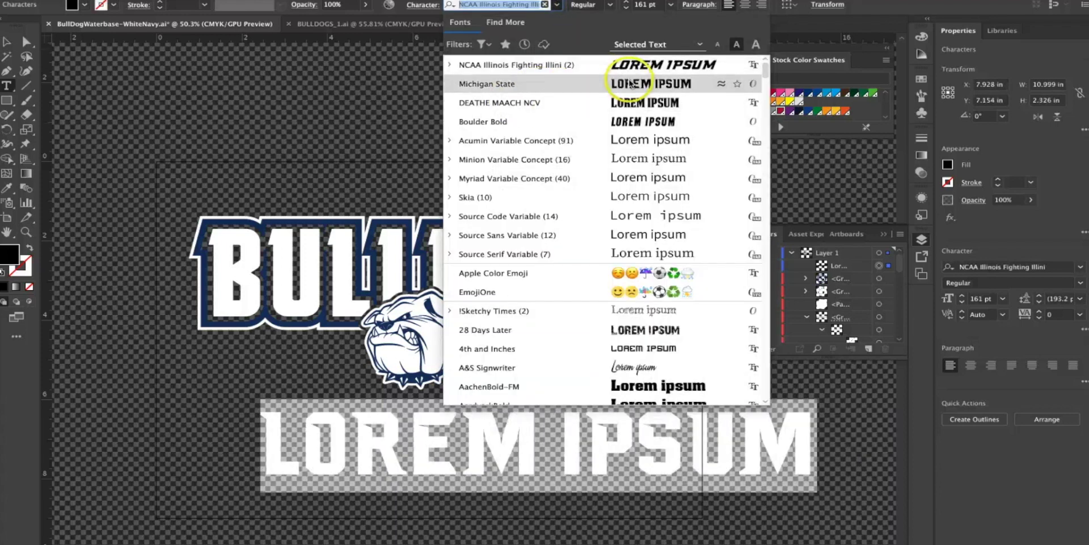
left_click(721, 84)
scroll(702, 219, "down", 2)
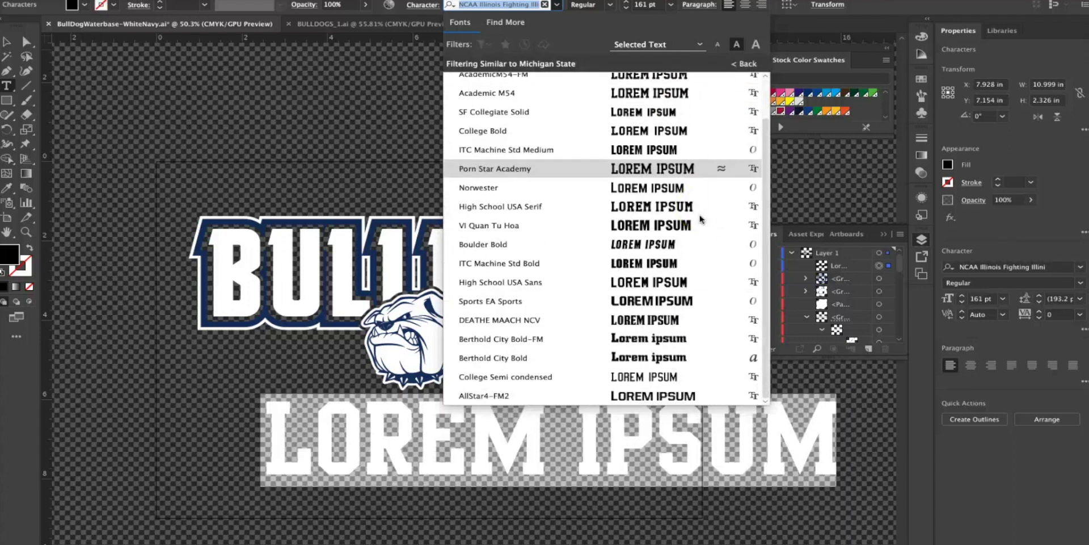
scroll(702, 218, "up", 2)
scroll(702, 219, "down", 2)
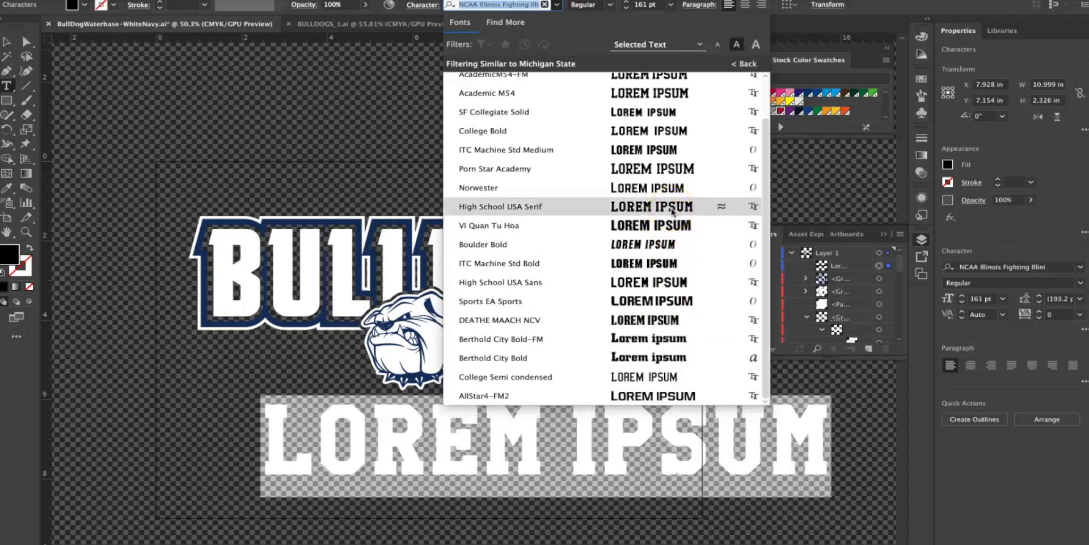
Step: Apply High School USA Serif to the text and move it left
left_click(672, 207)
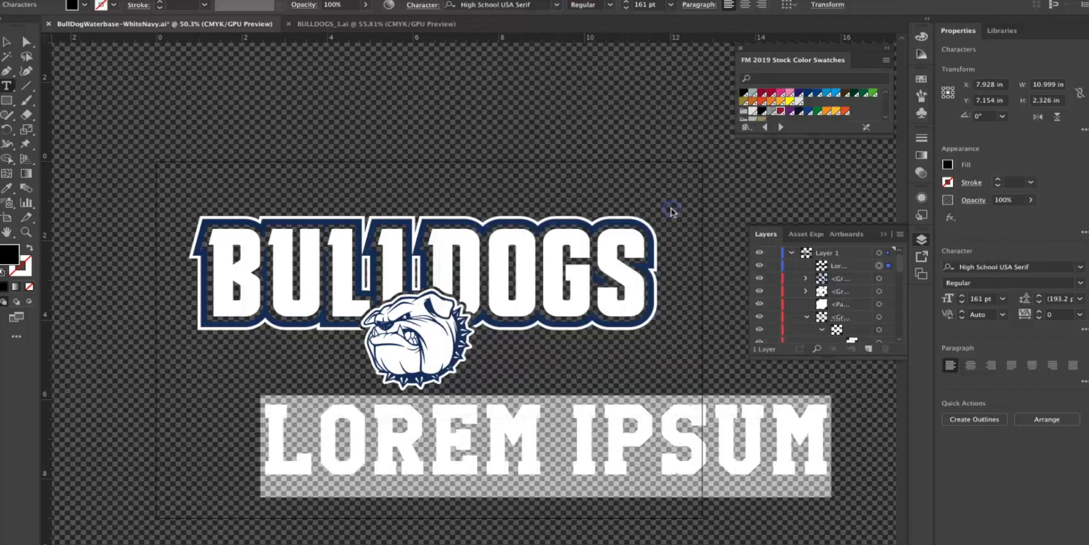
left_click(4, 40)
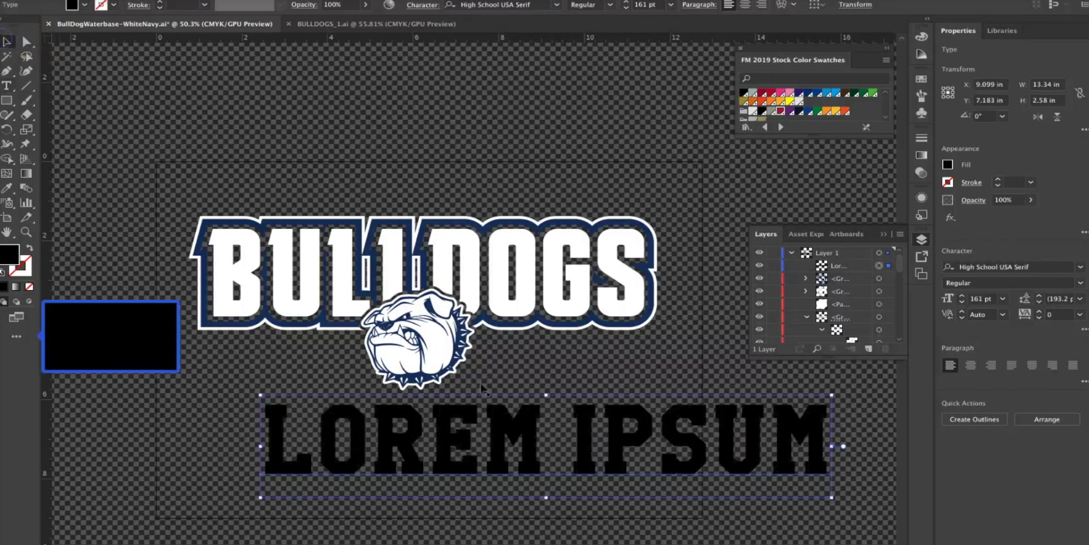
left_click_drag(508, 389, 406, 420)
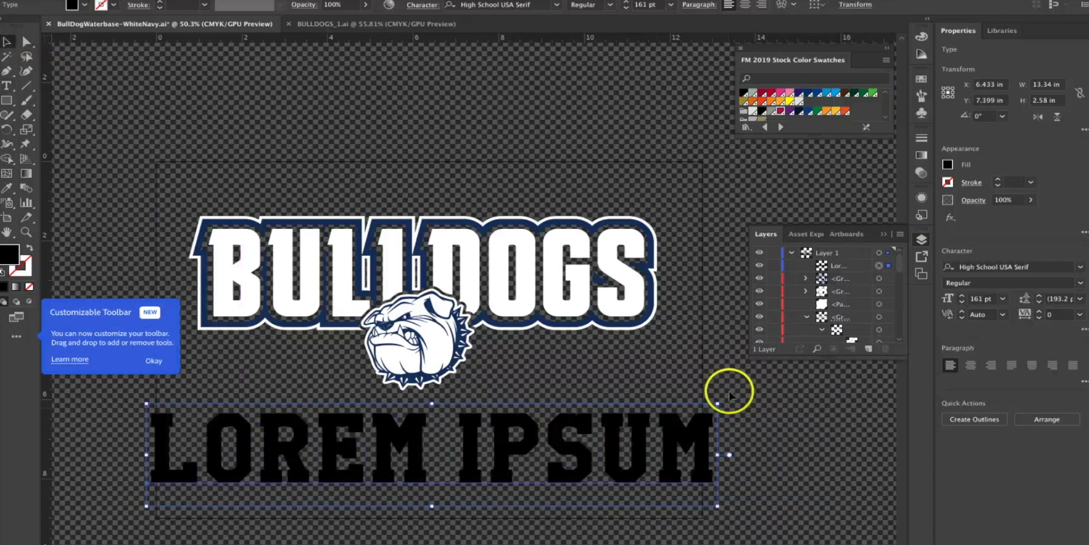
Step: Create a new layer, move the LOREM IPSUM text onto it, and name it NEW Design
left_click(791, 252)
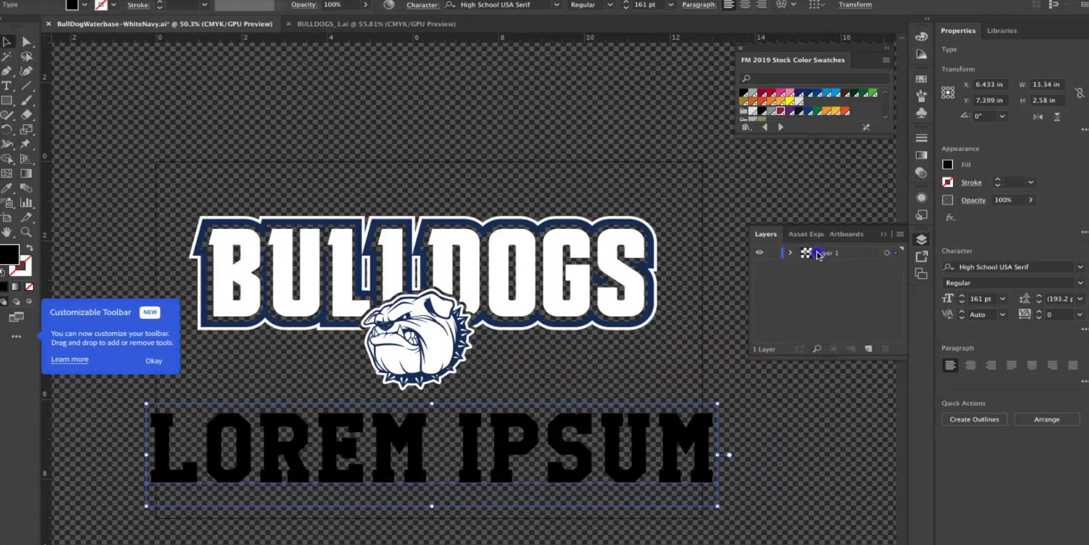
left_click(819, 254)
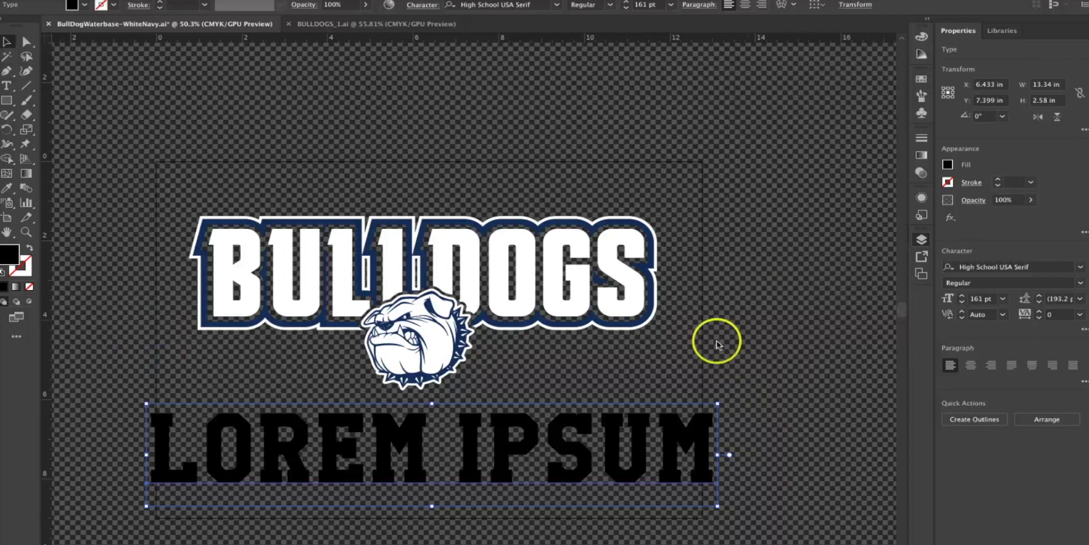
left_click(869, 348)
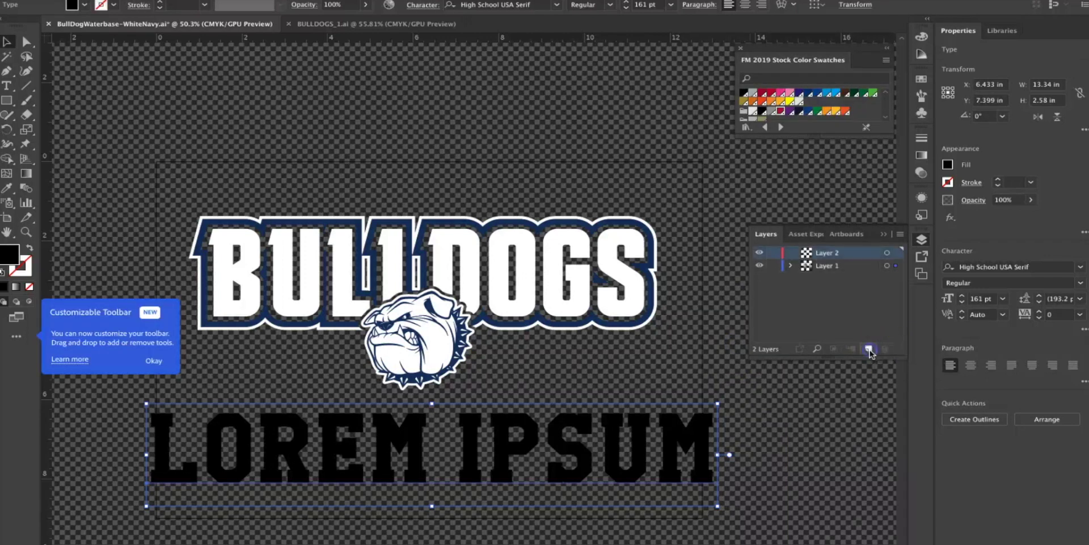
left_click(790, 264)
left_click(817, 265)
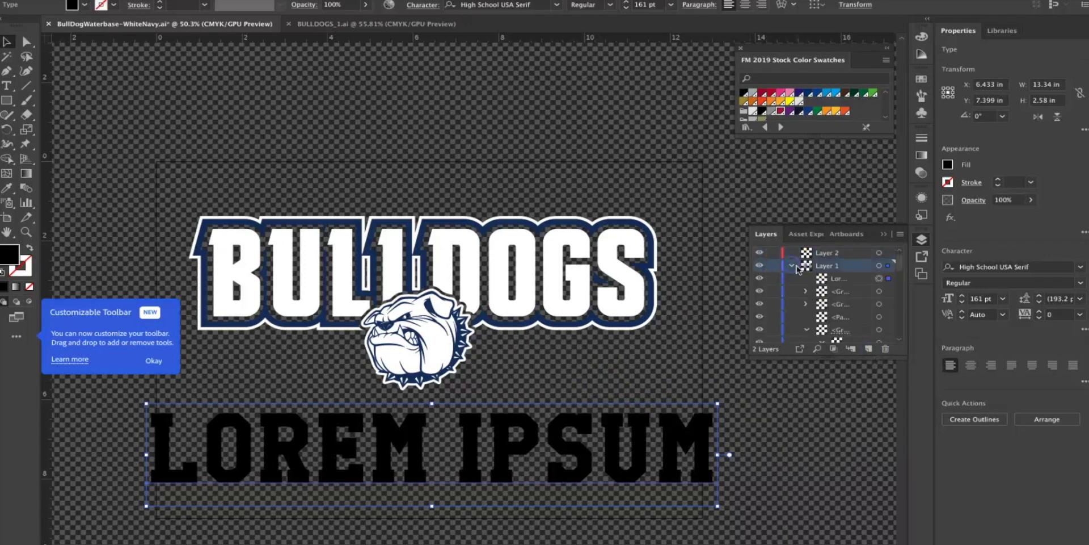
left_click_drag(841, 282, 829, 256)
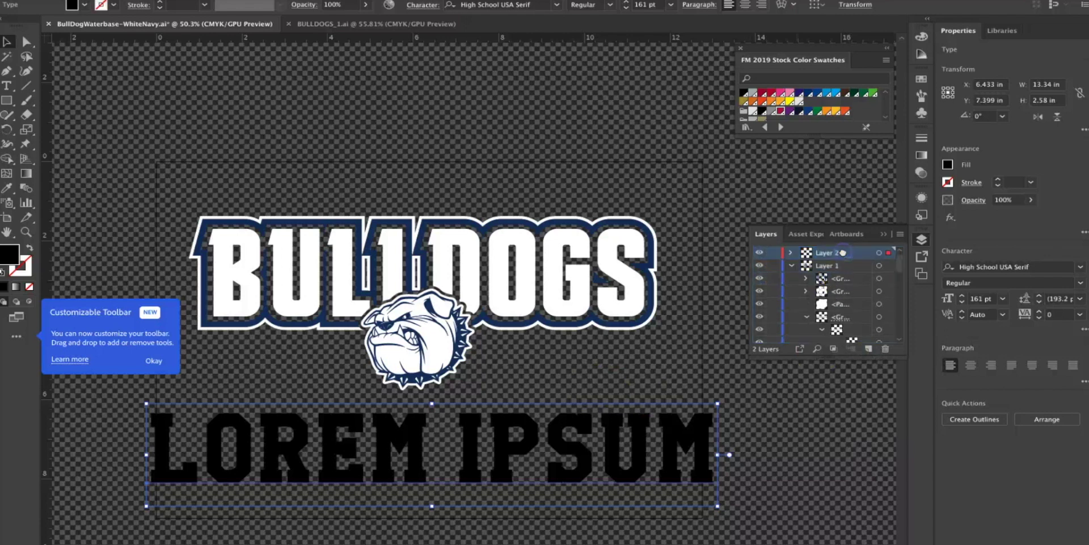
double_click(827, 253)
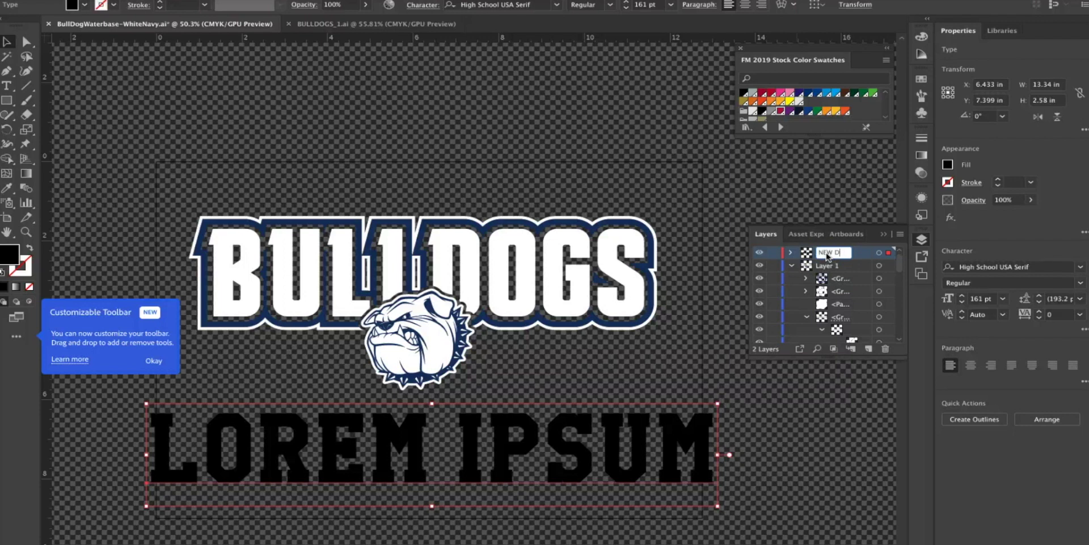
key("Return")
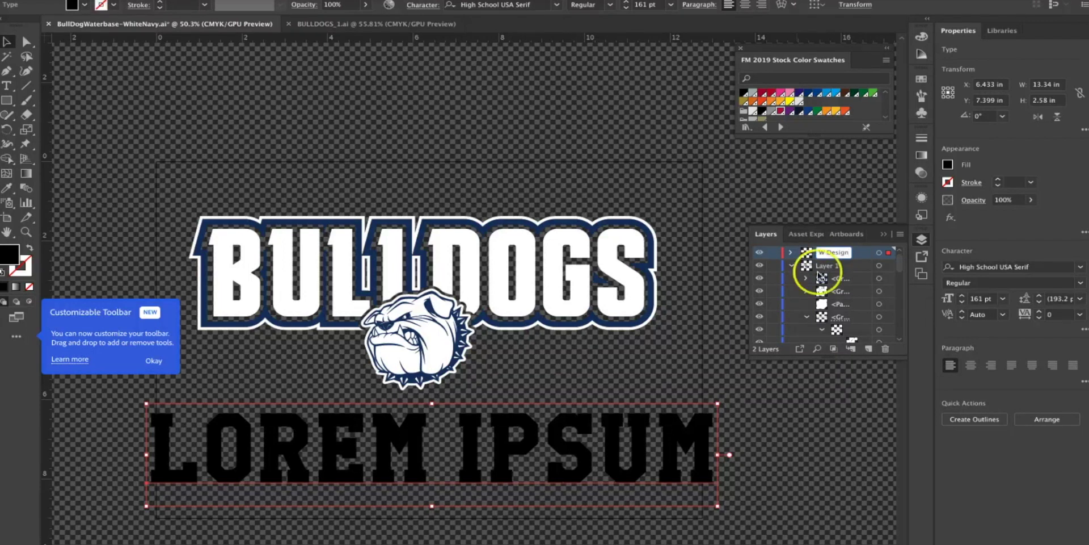
Step: Expand NEW Design and begin renaming the Lorem text sublayer
left_click(792, 265)
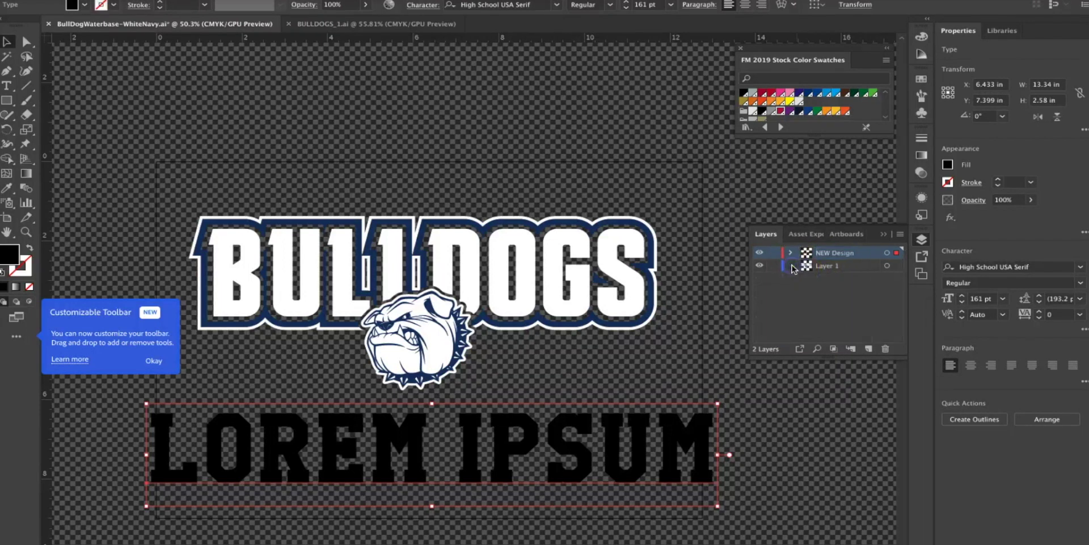
left_click(790, 253)
left_click(887, 262)
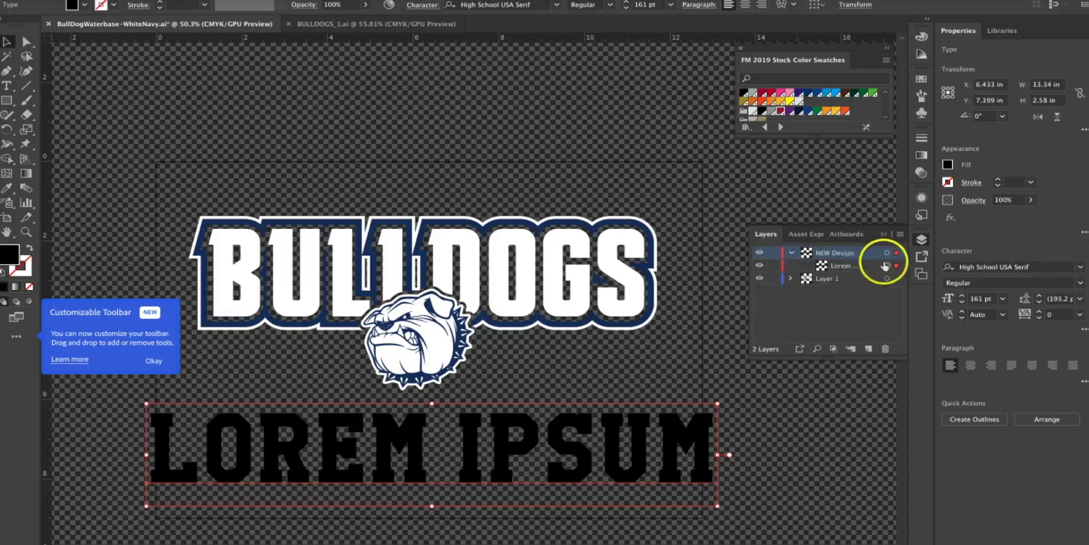
double_click(846, 266)
Step: Replace the placeholder wording with ROSEWOOD and colour it red
double_click(561, 452)
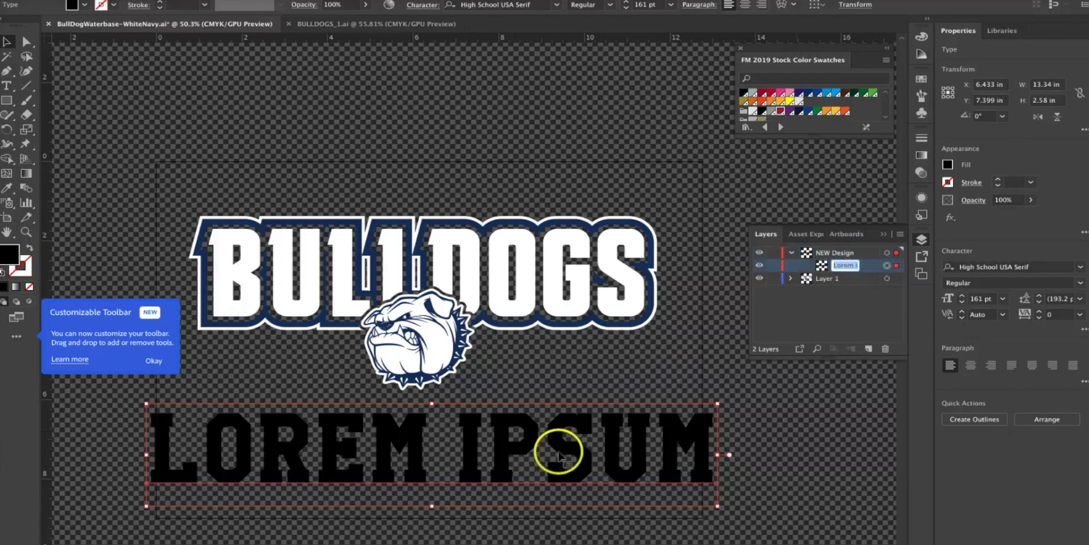
key("ctrl+a")
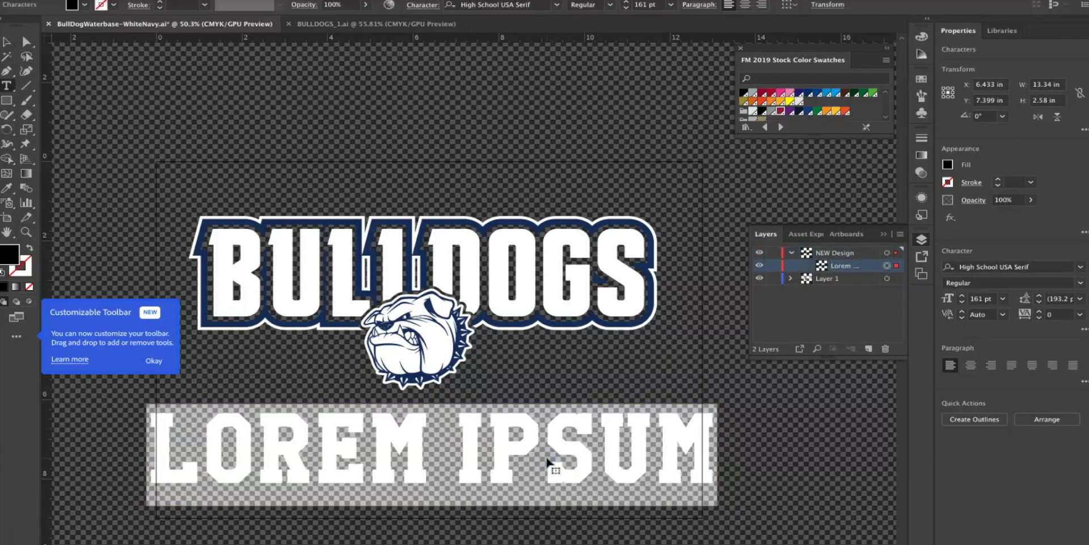
type("RO")
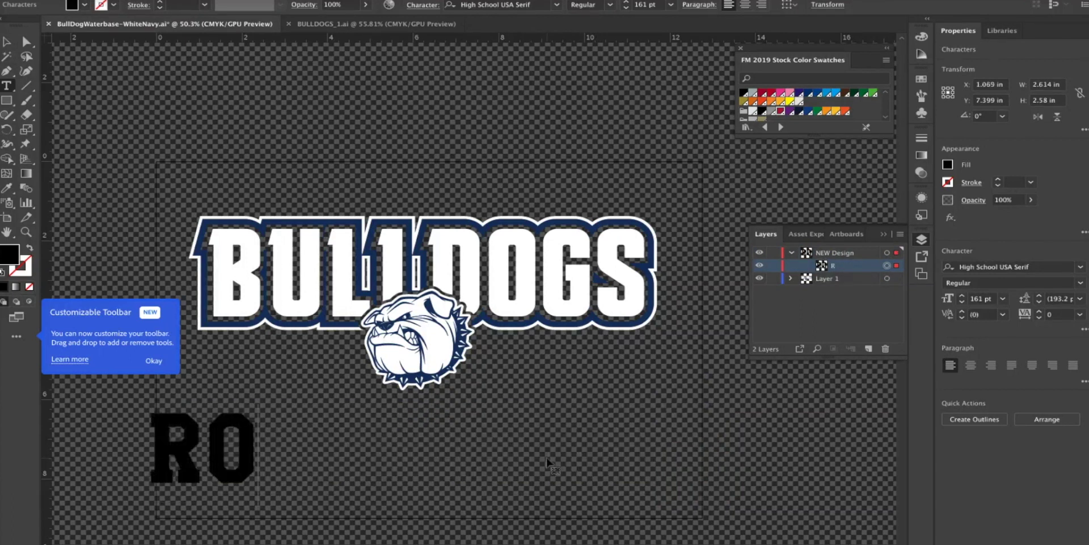
type("SEWOOD")
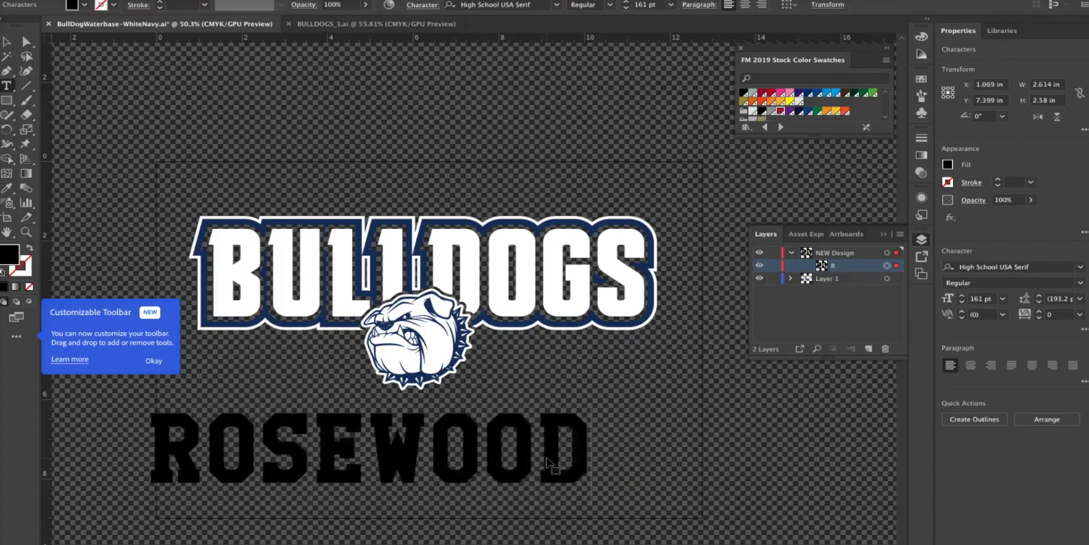
key("ctrl+a")
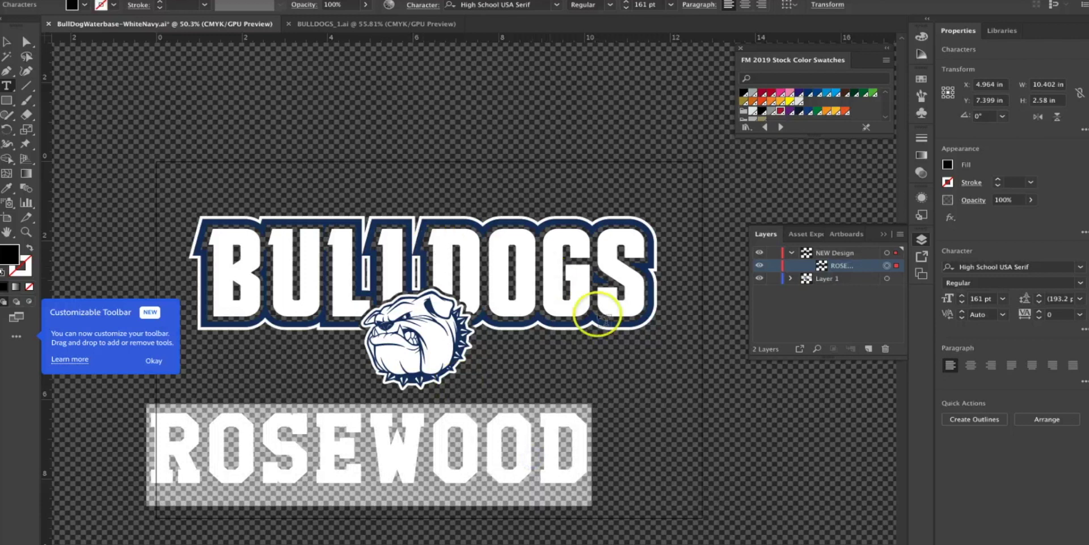
left_click(781, 111)
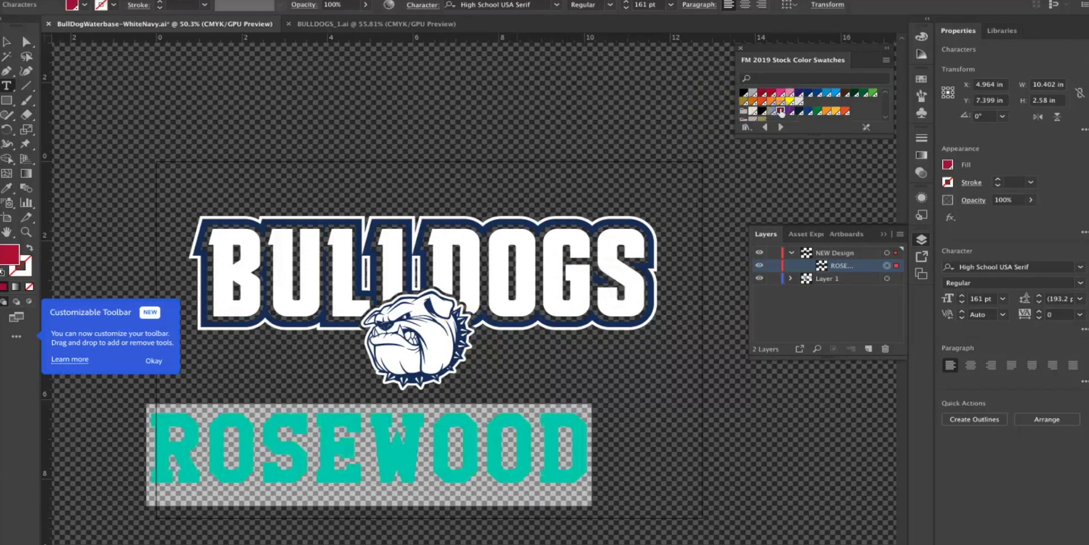
Step: Move the ROSEWOOD text right so it sits centred under the logo
left_click(7, 41)
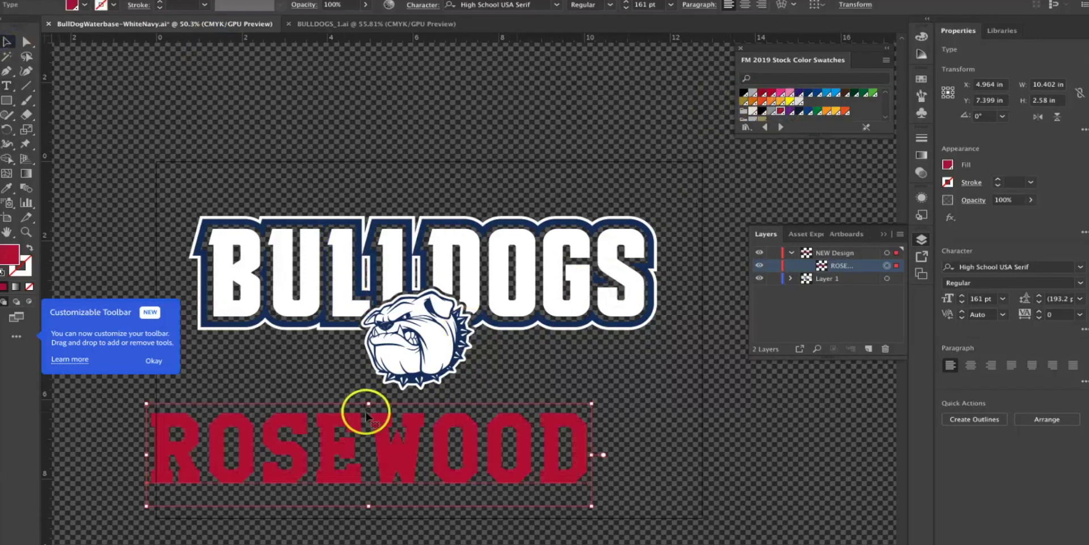
left_click_drag(349, 422, 414, 417)
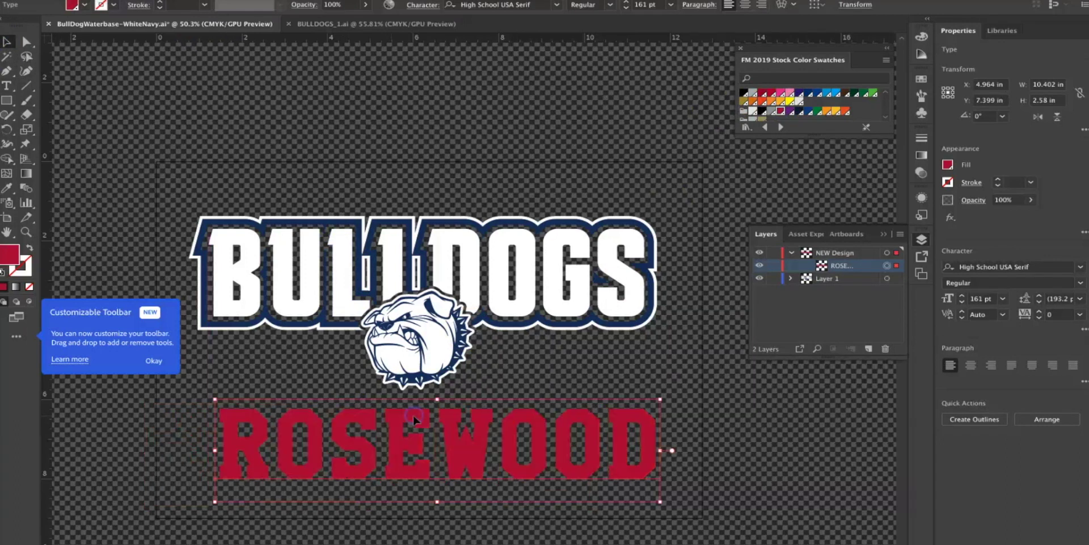
left_click(868, 316)
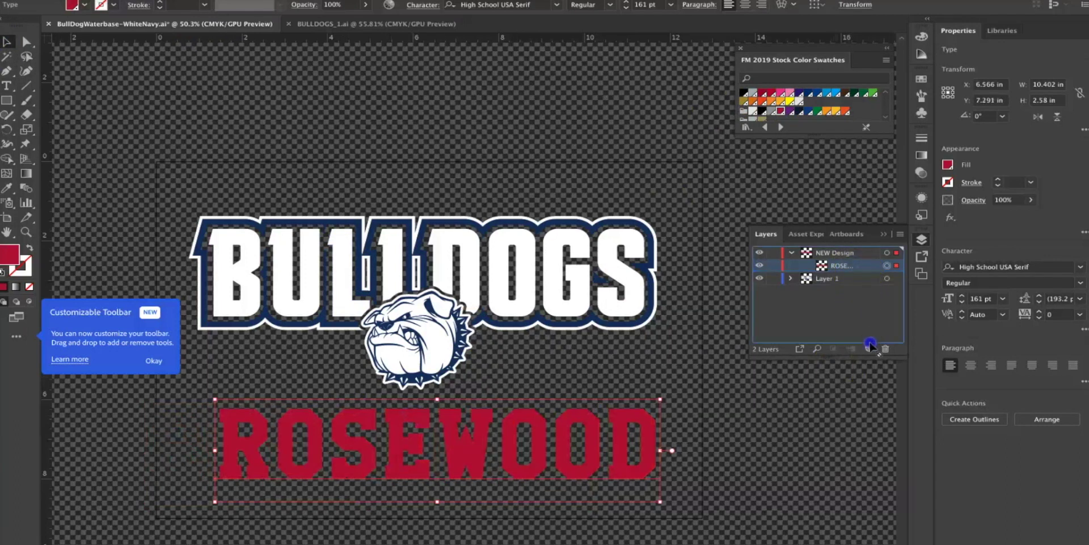
left_click(886, 265)
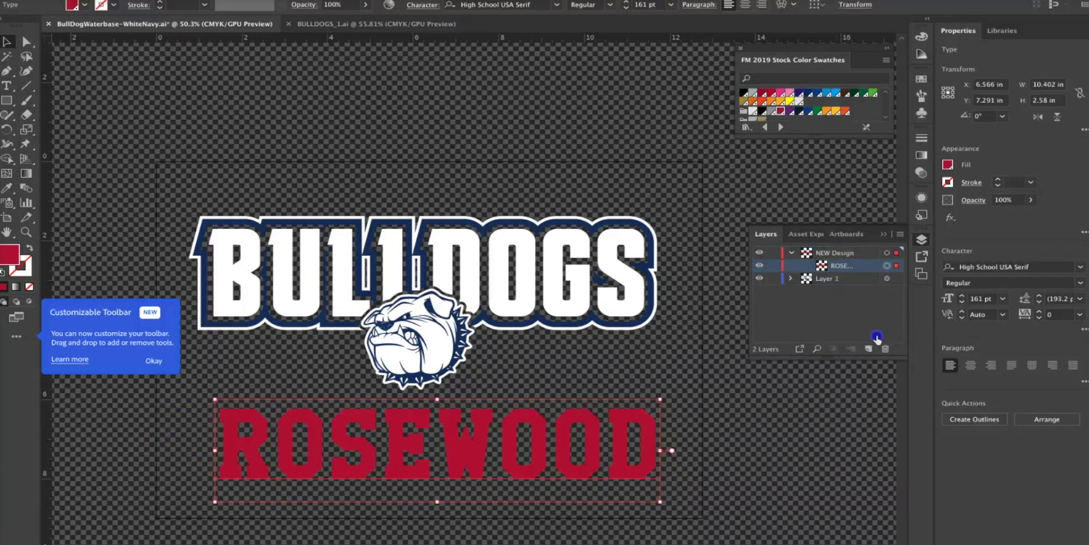
Step: Duplicate the ROSEWOOD layer, convert the copy to outlines, and nudge it slightly down
left_click(876, 315)
left_click(868, 344)
left_click(868, 348)
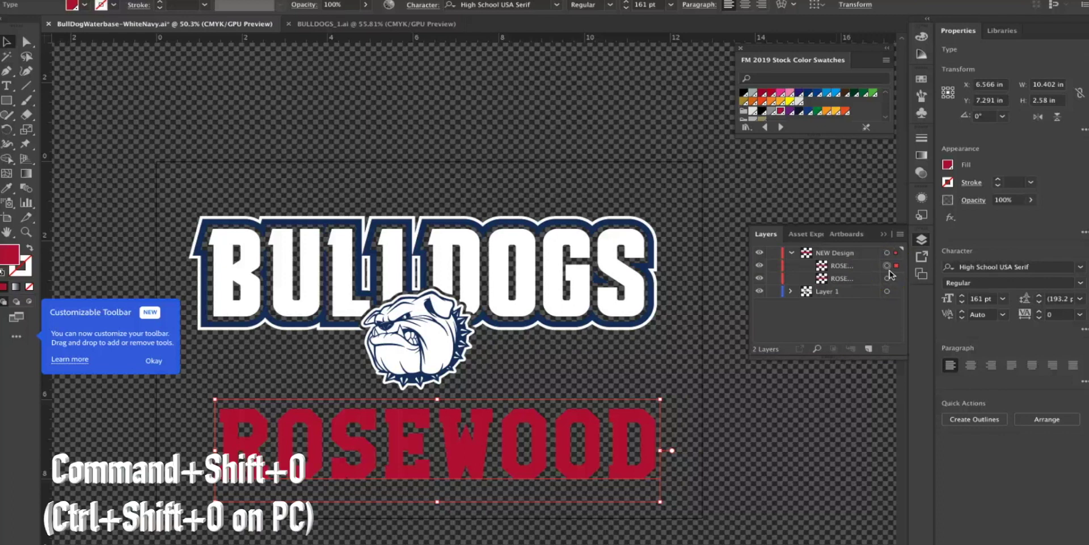
key("super+shift+o")
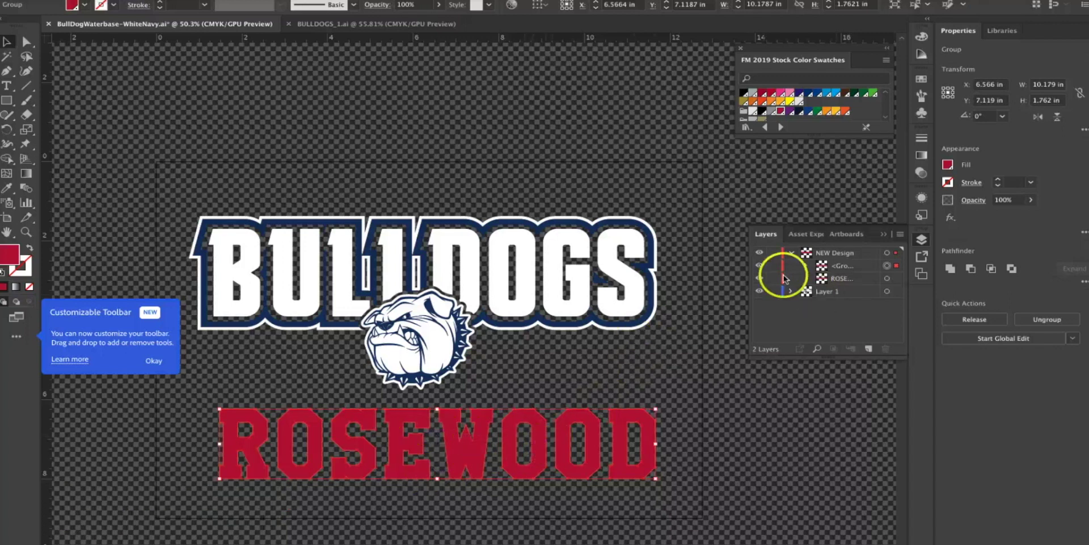
left_click(755, 277)
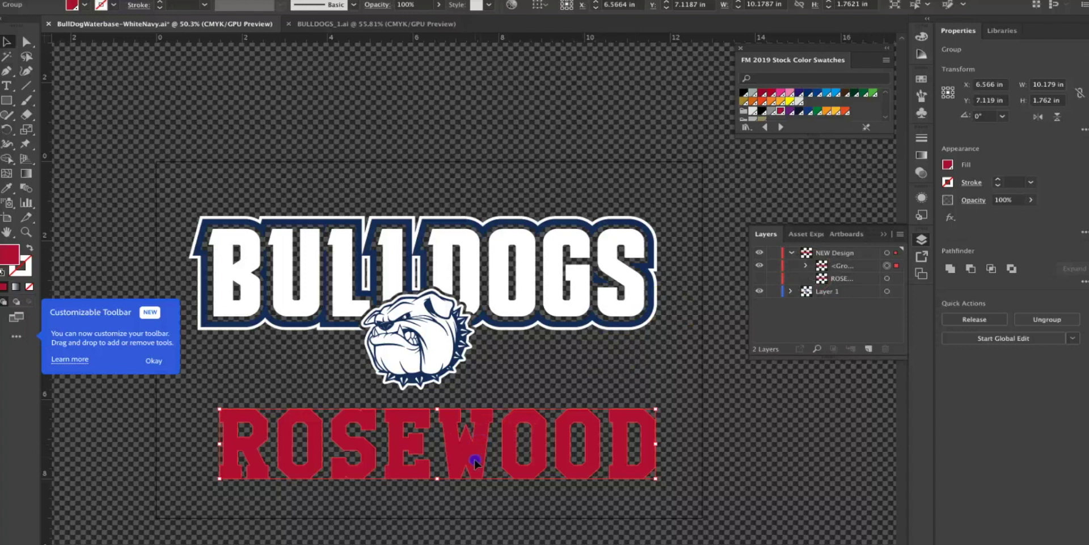
mouse_move(476, 463)
left_mouse_down()
mouse_move(479, 481)
mouse_move(476, 466)
left_mouse_up()
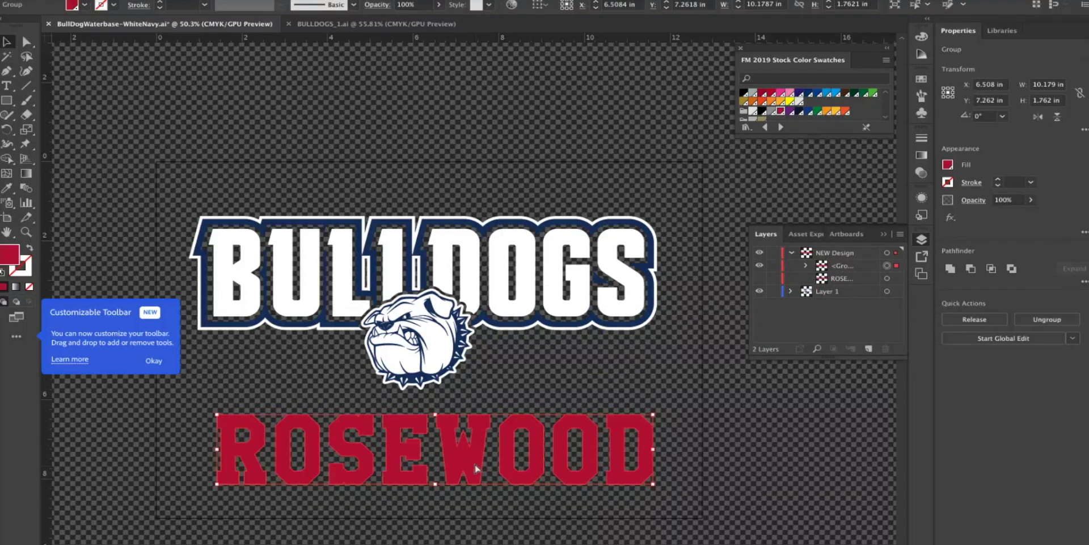
Step: Paste a copy of the outlined ROSEWOOD in front and give it a black stroke
key("super+c")
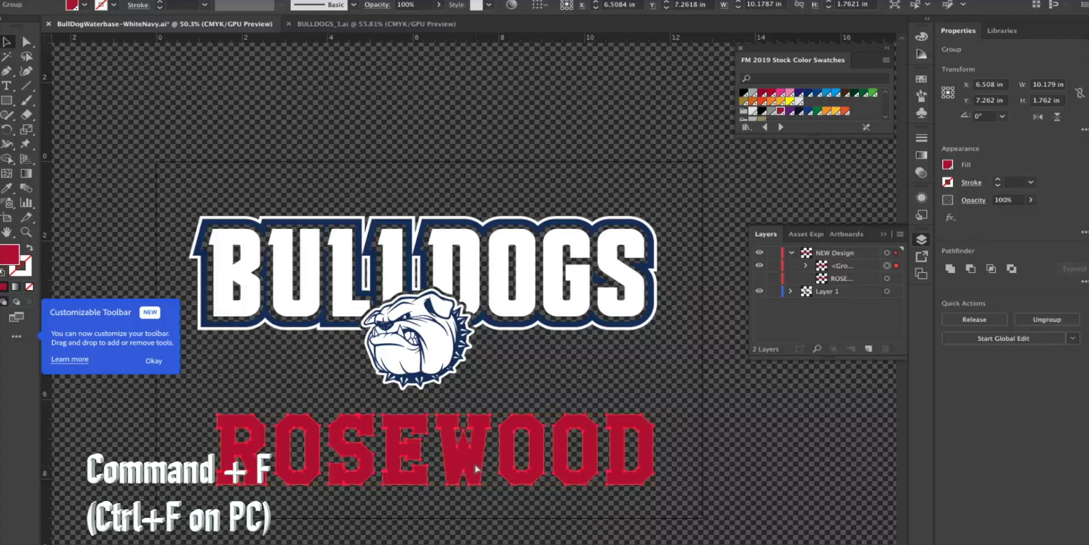
key("super+f")
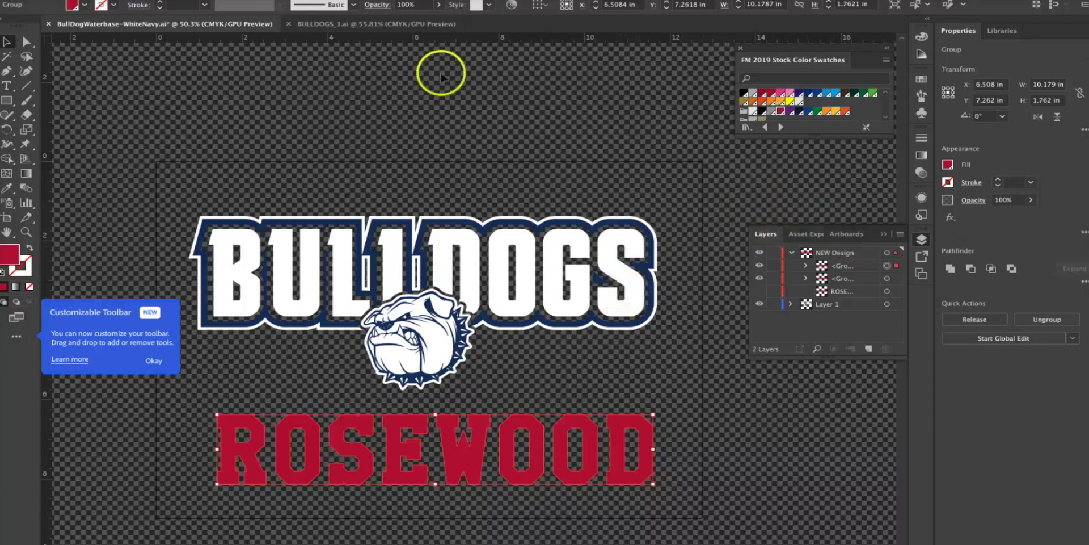
left_click(113, 5)
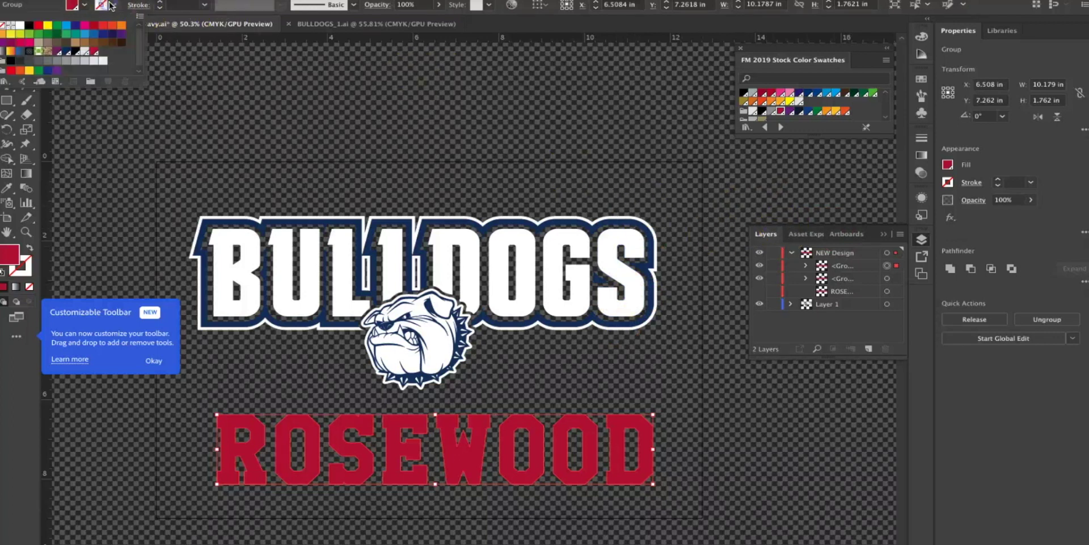
left_click(95, 53)
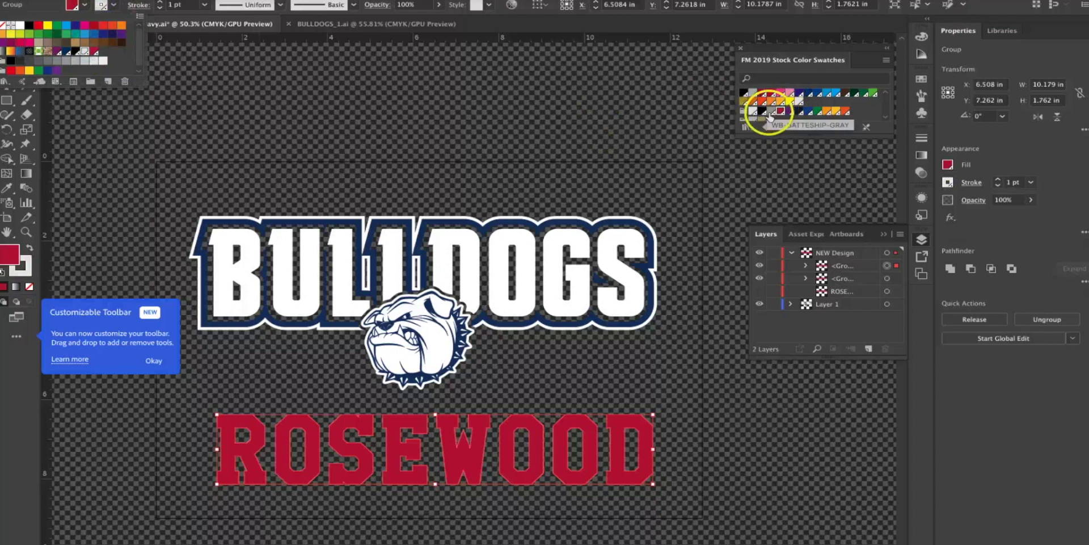
left_click(762, 112)
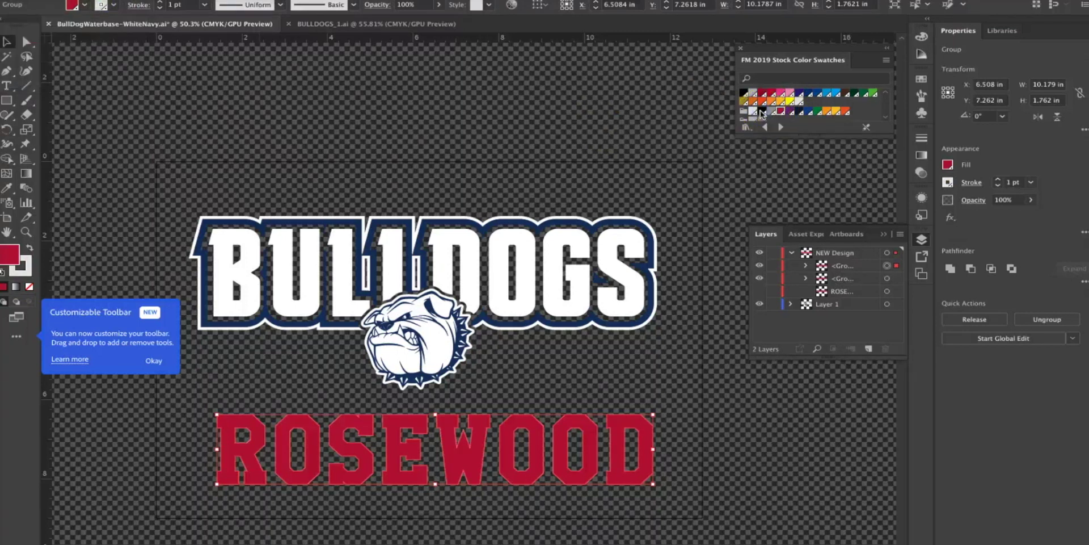
left_click(119, 10)
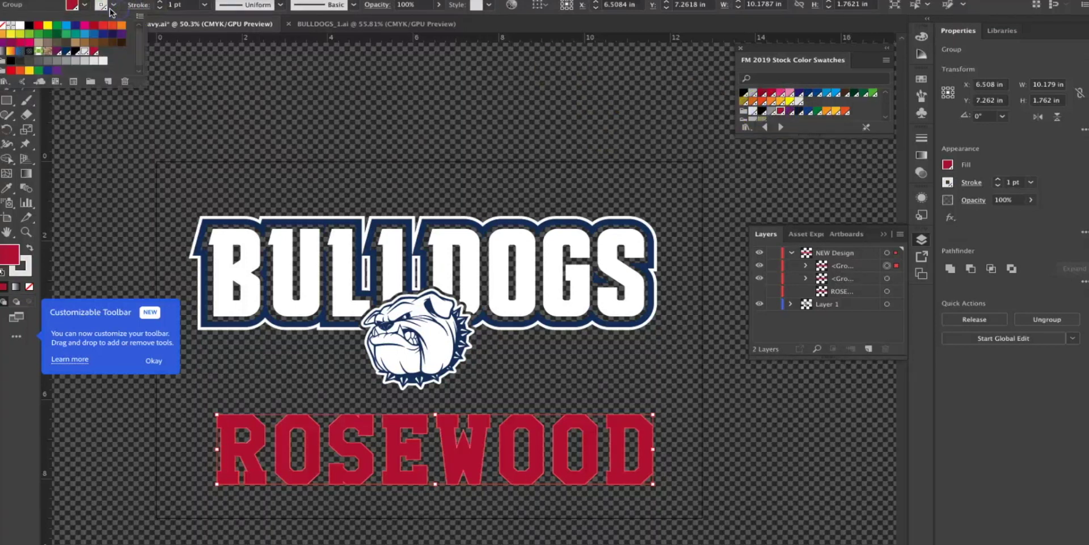
left_click(74, 52)
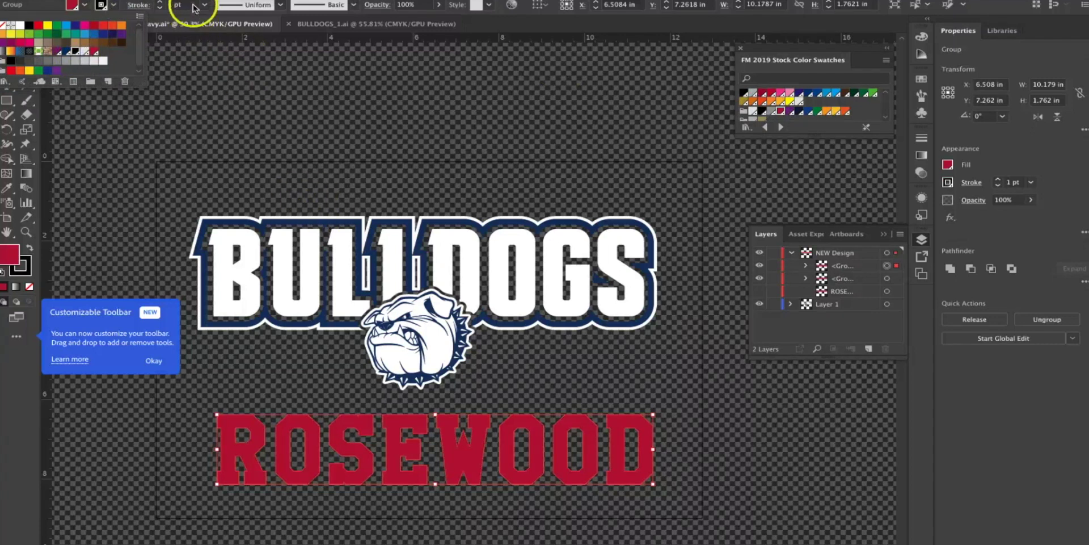
Step: Set the black stroke weight to 7 pt and deselect the artwork
left_click(161, 2)
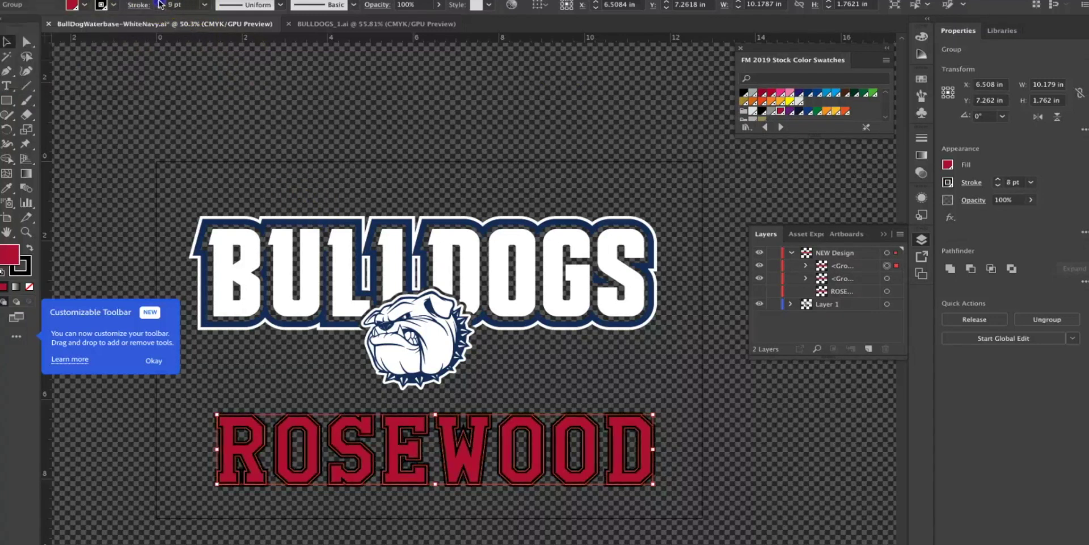
left_click(160, 2)
left_click(161, 3)
left_click(161, 3)
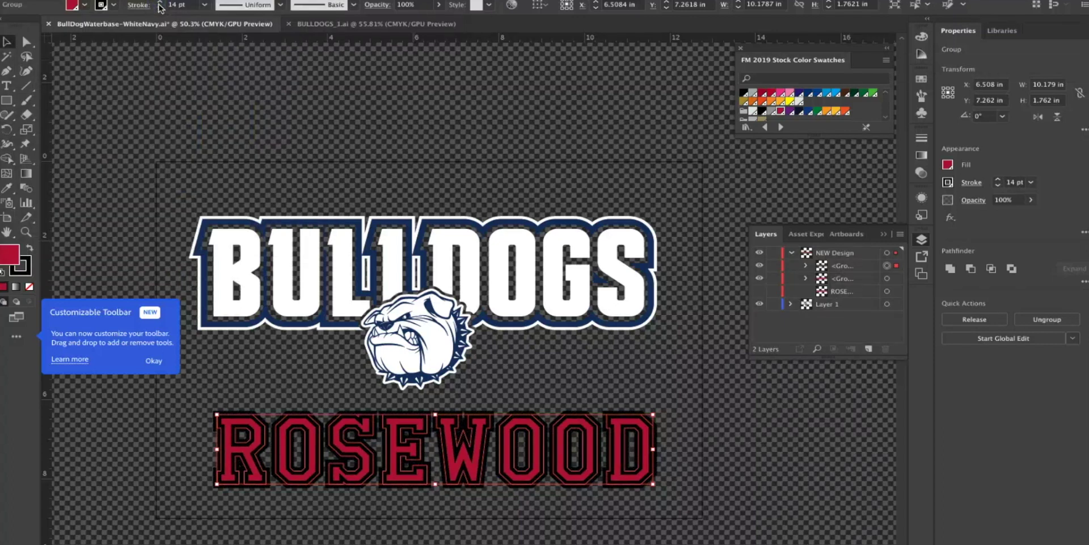
left_click(160, 7)
left_click(159, 7)
left_click(160, 7)
left_click(160, 7)
left_click(160, 7)
left_click(160, 8)
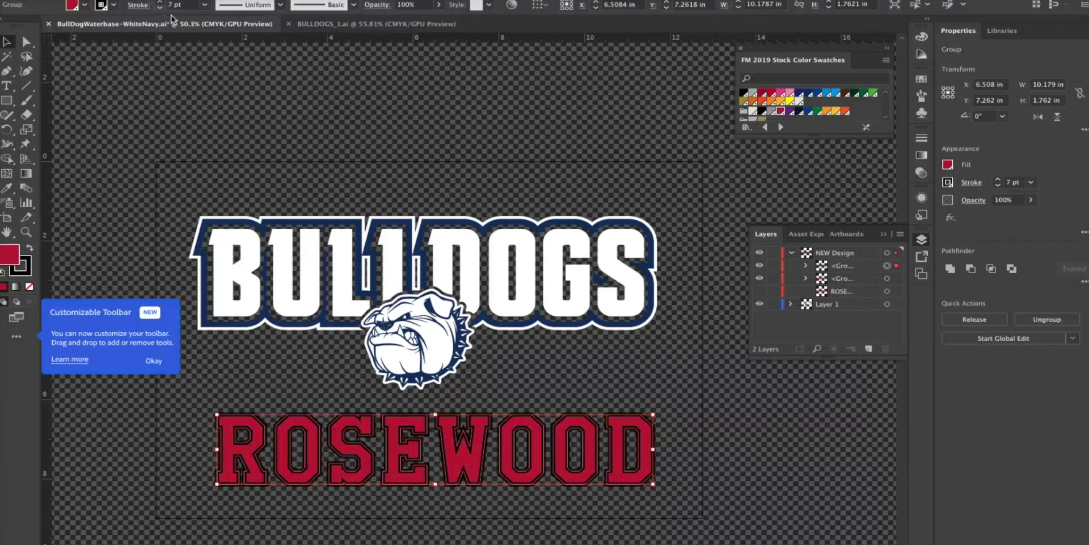
left_click(215, 105)
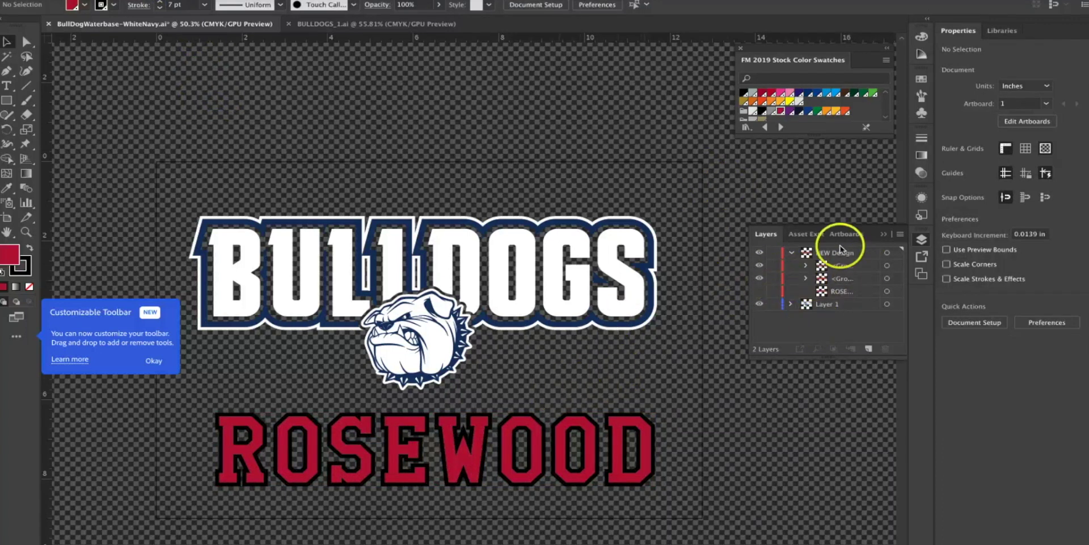
Step: Move the black-outlined ROSEWOOD copy up above the red one
left_click(887, 266)
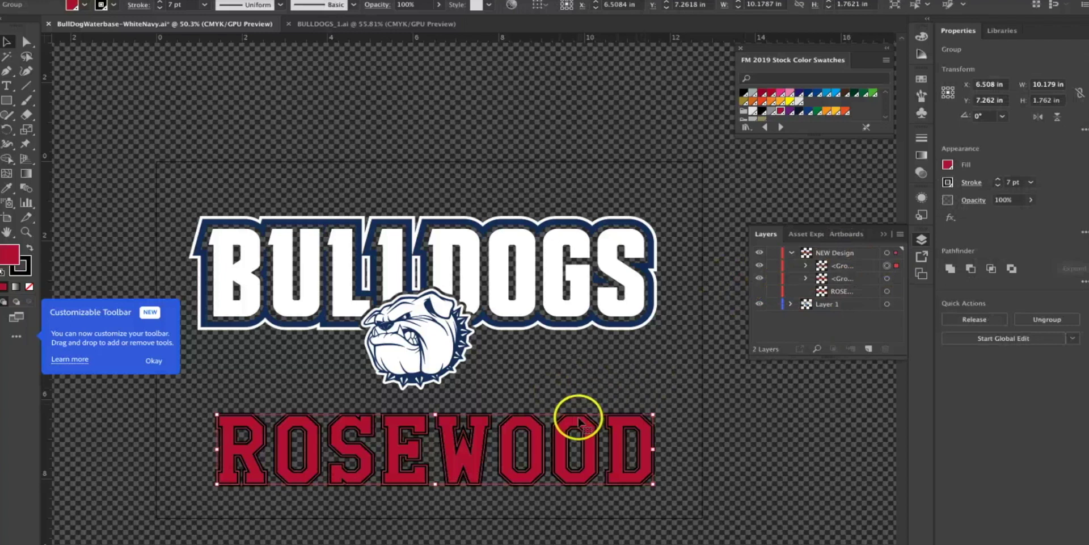
left_click_drag(578, 417, 583, 378)
left_click(539, 348)
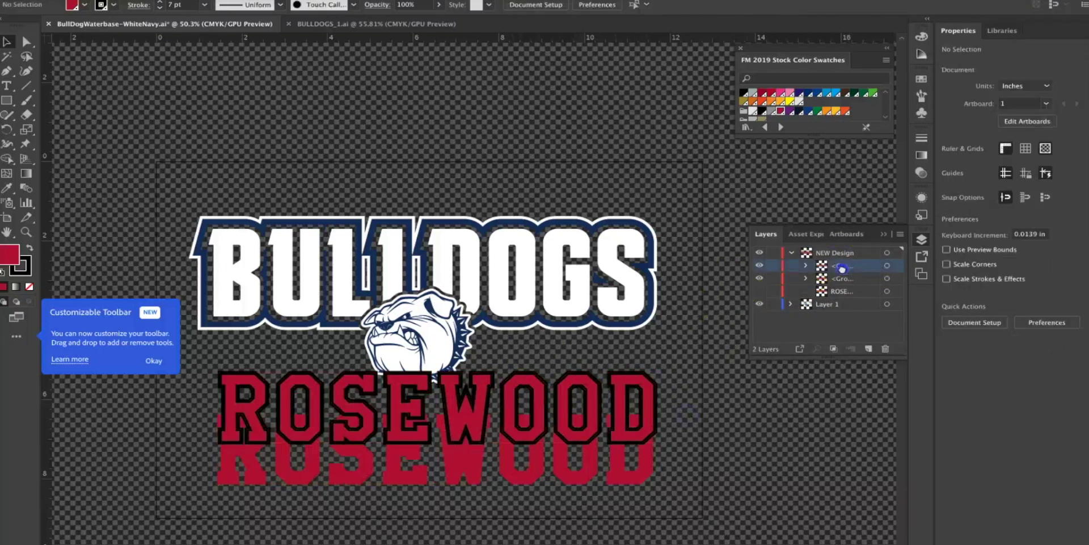
Step: Name the group layers STROKE and FILL, then move the red FILL group up onto the outline
left_click_drag(842, 278, 843, 291)
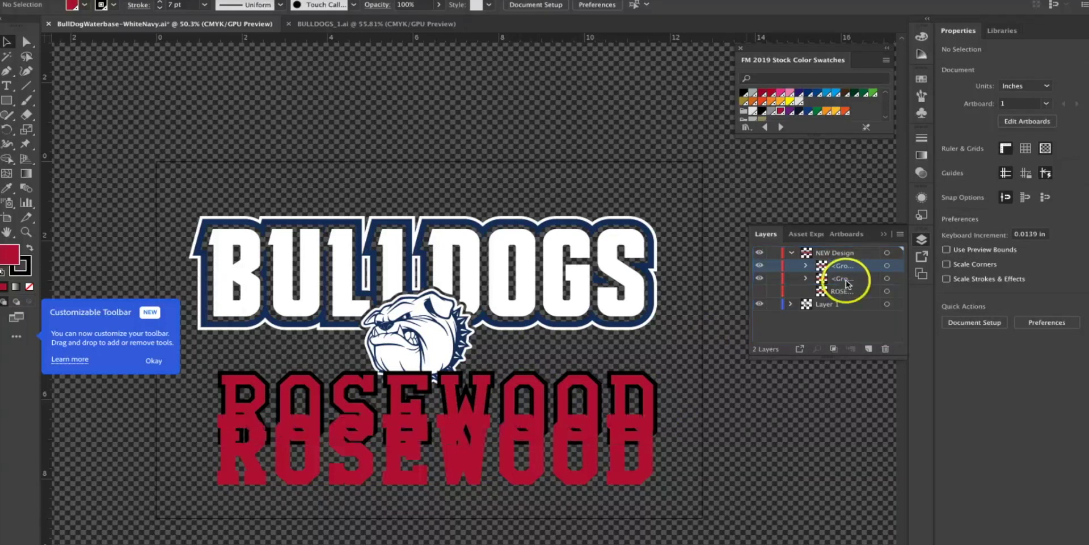
double_click(845, 279)
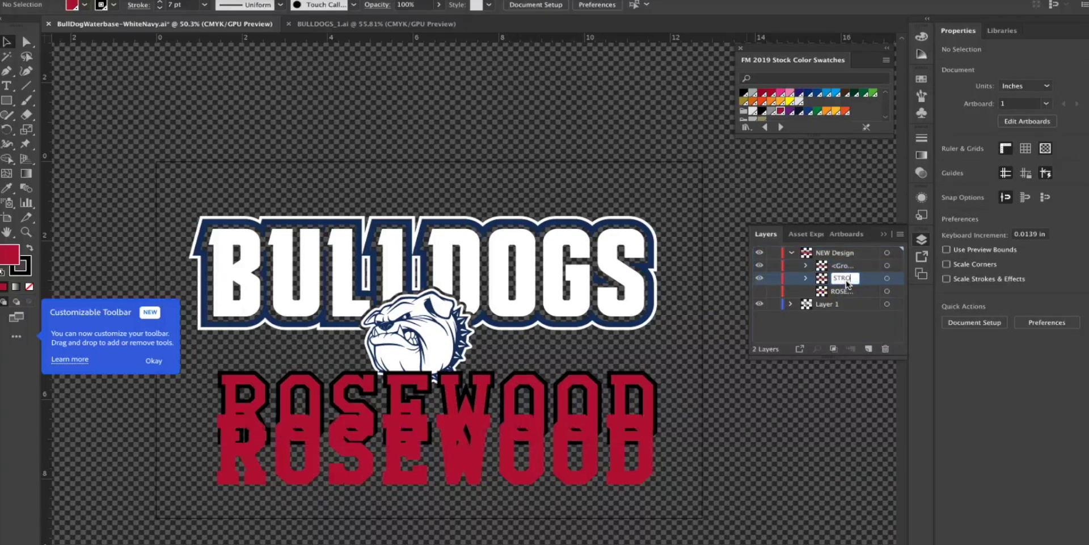
left_click(841, 266)
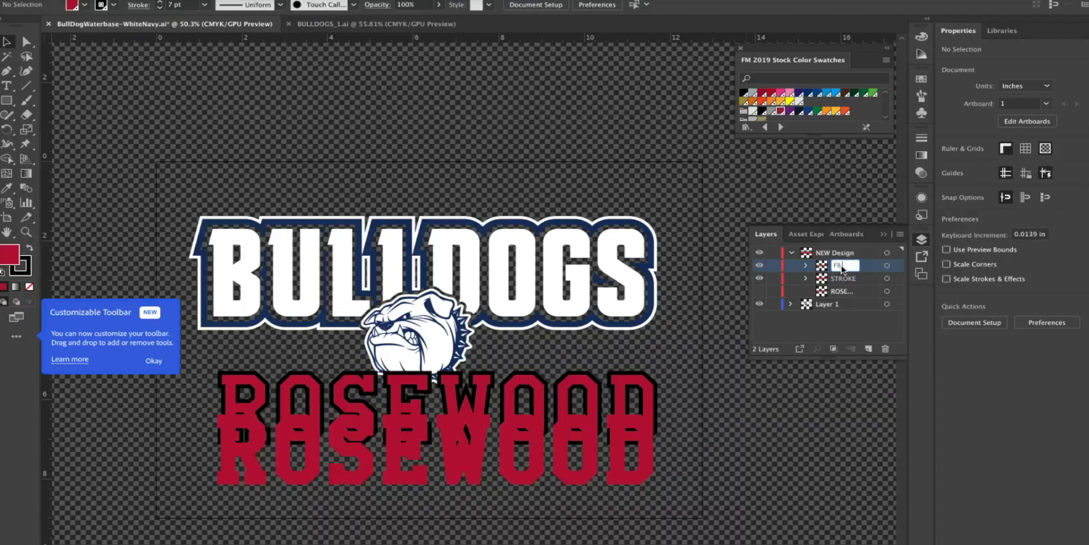
type("FILL")
key("Return")
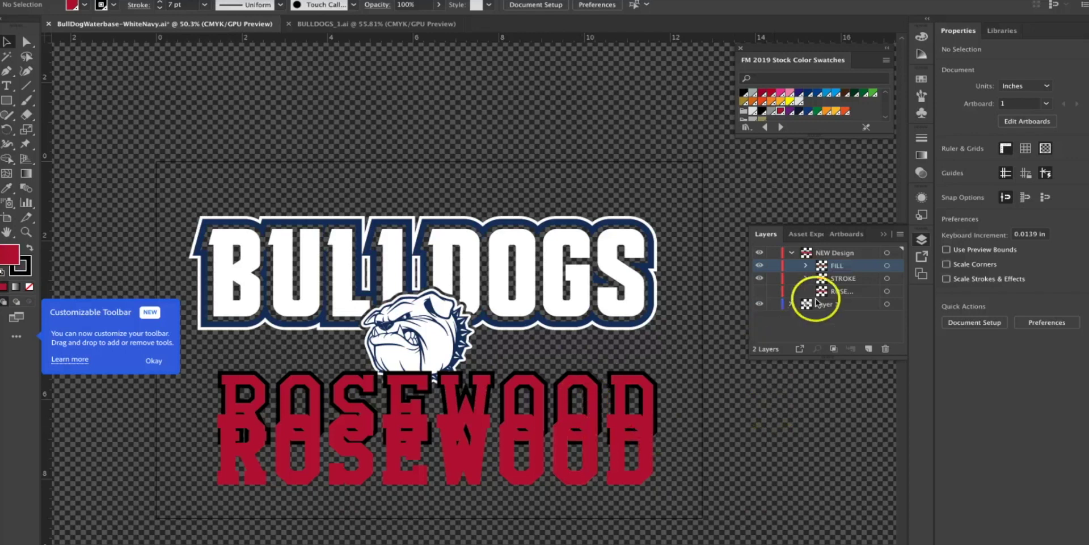
left_click(887, 265)
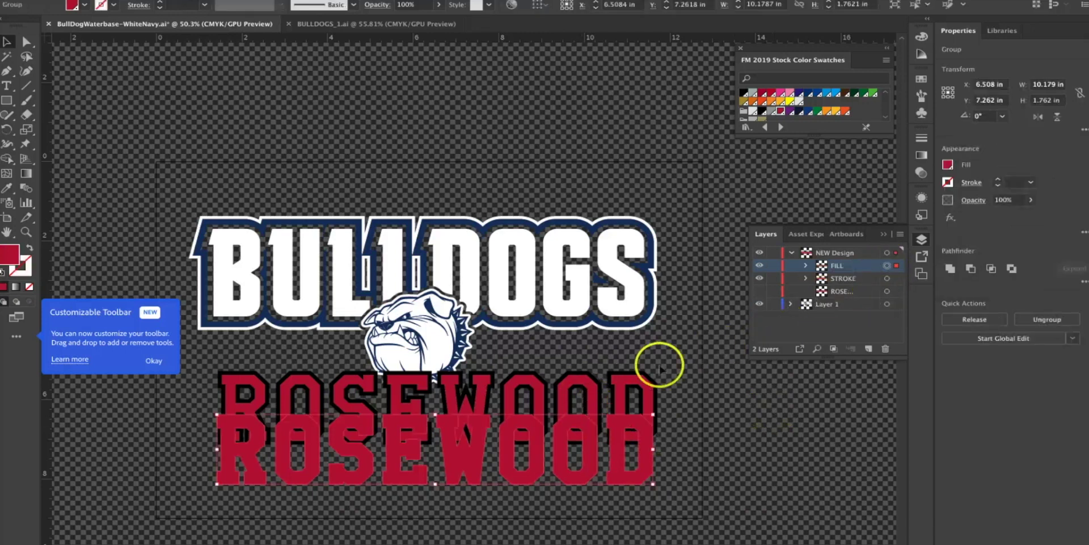
left_click_drag(582, 422, 587, 389)
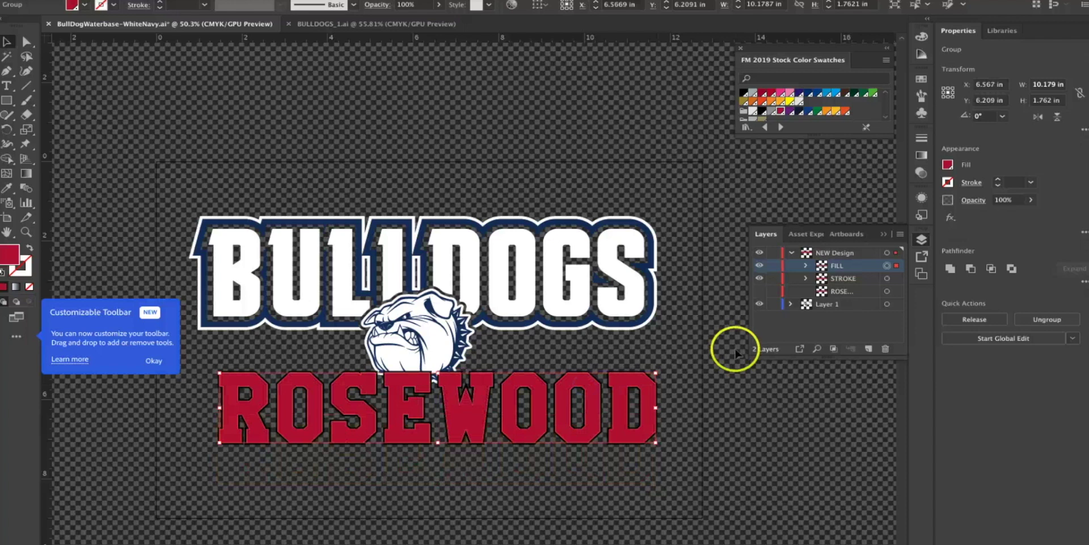
Step: Align the FILL and STROKE groups on their vertical centres
left_click(885, 279, "shift")
key("shift+Down")
key("shift+Down")
key("shift+Down")
key("shift+Down")
key("shift+Down")
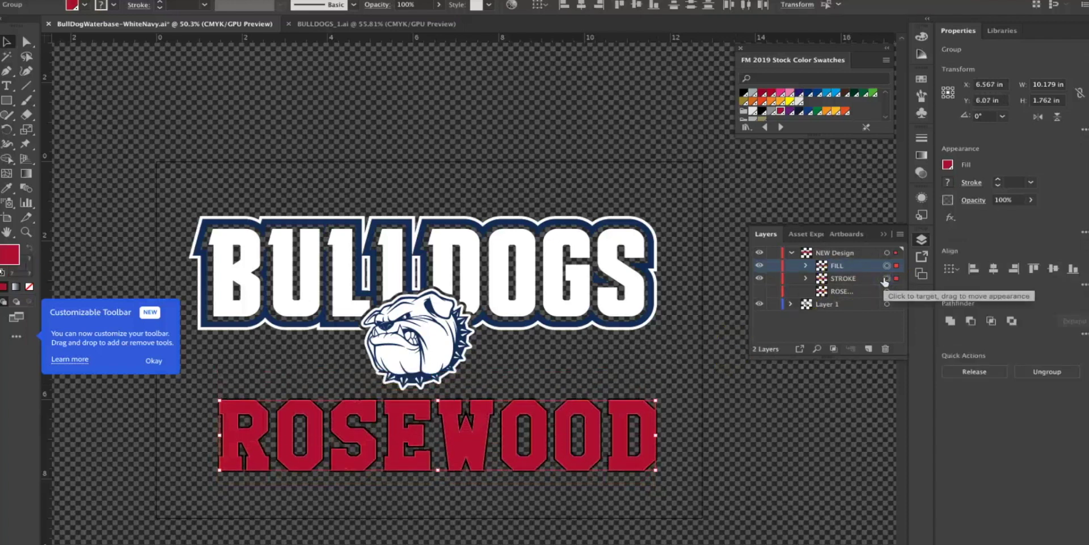
left_click(634, 6)
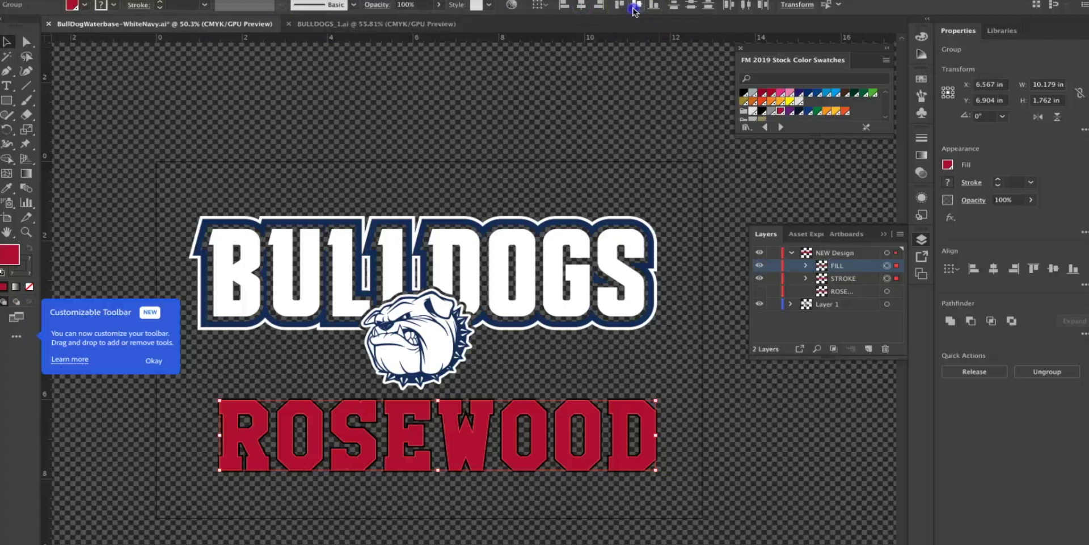
Step: Raise the STROKE group's black outline to 25 pt and deselect
left_click(887, 278)
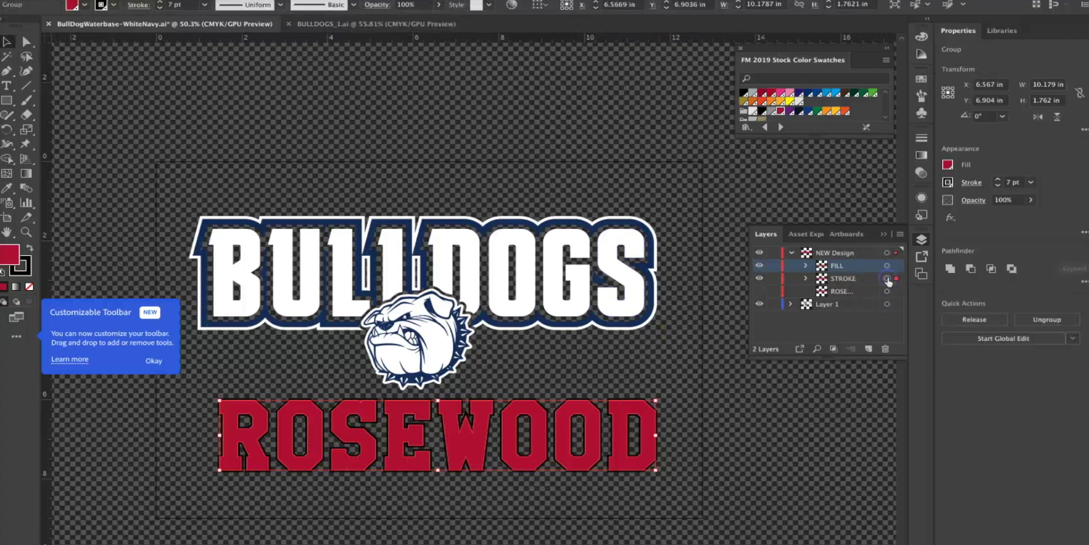
left_click(160, 2)
left_click(161, 2)
left_click(161, 2)
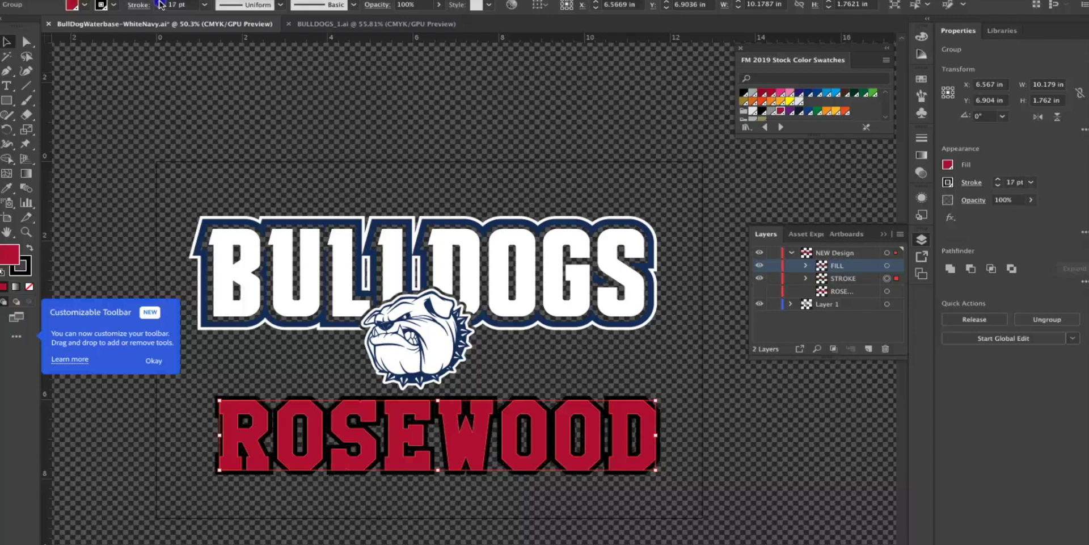
left_click(161, 2)
left_click(161, 2)
left_click(160, 2)
left_click(161, 3)
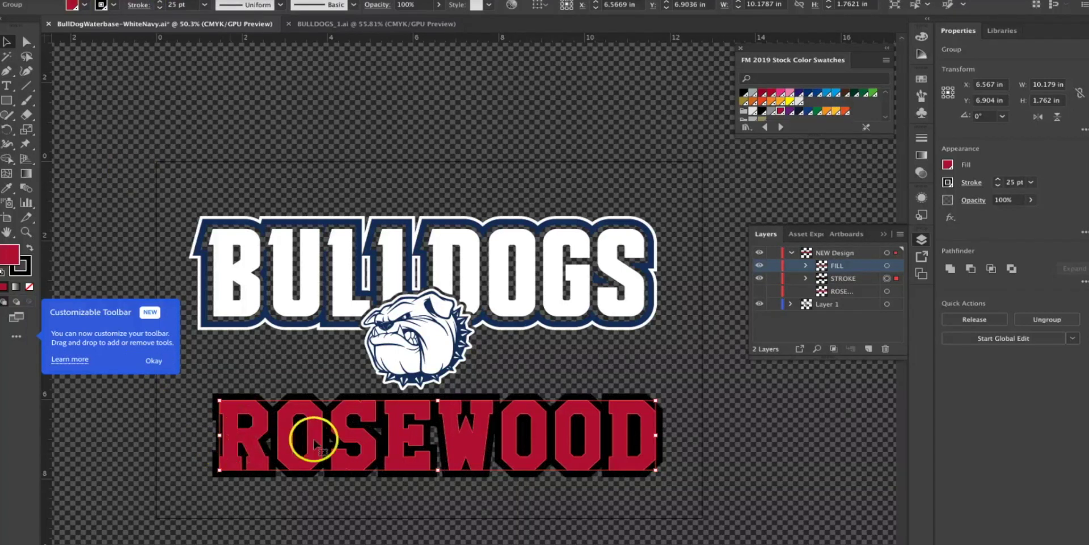
left_click(426, 493)
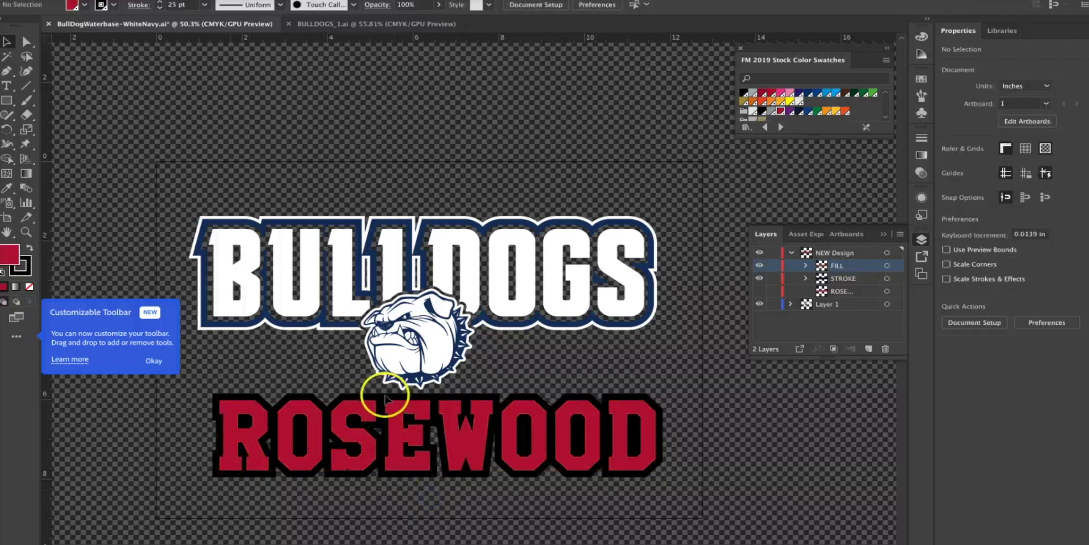
left_click(856, 279)
Step: Duplicate the STROKE layer and thicken ROSEWOOD's black outline to 42 pt
left_click_drag(856, 278, 870, 349)
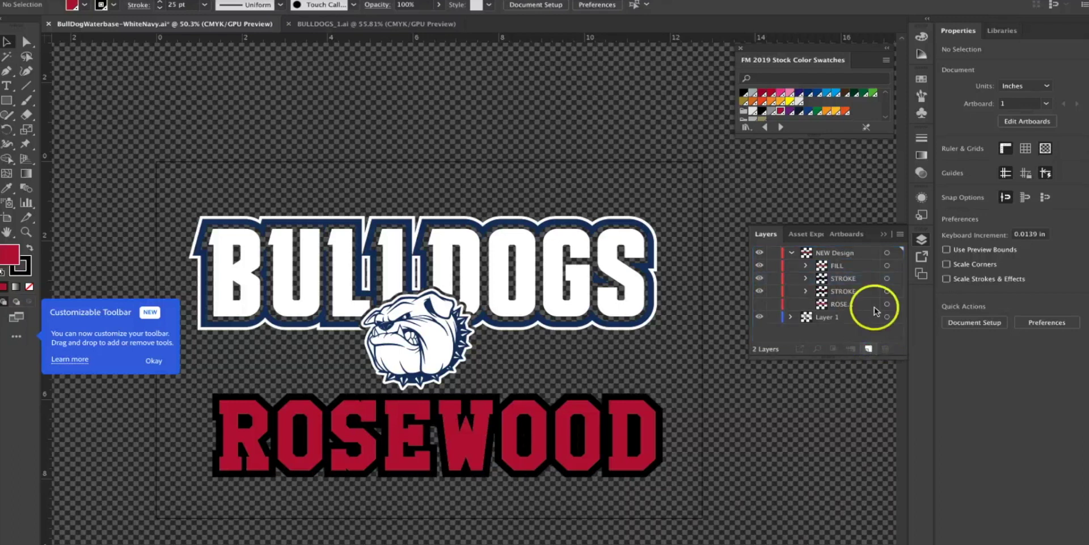
left_click(887, 291)
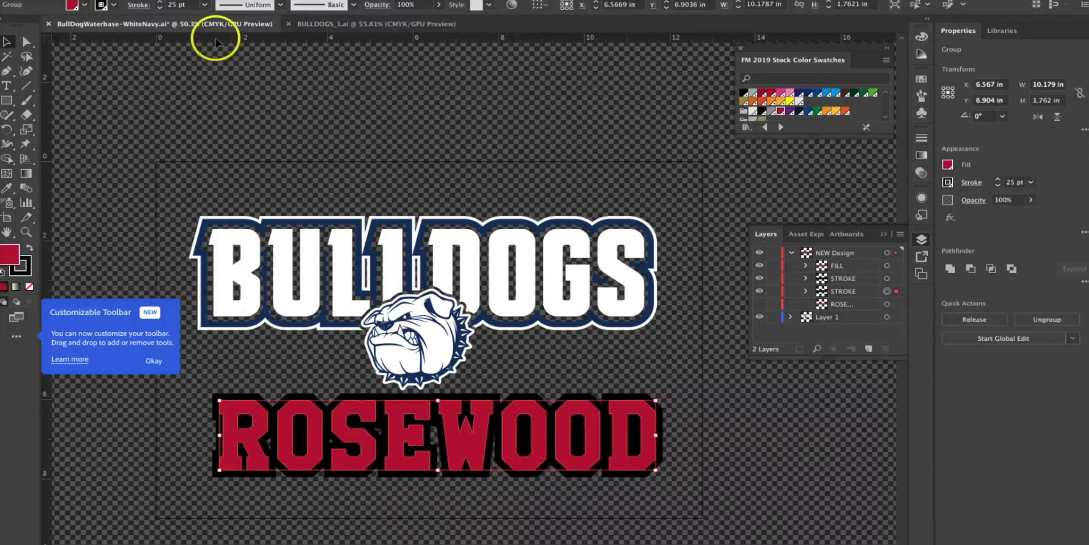
left_click(161, 5)
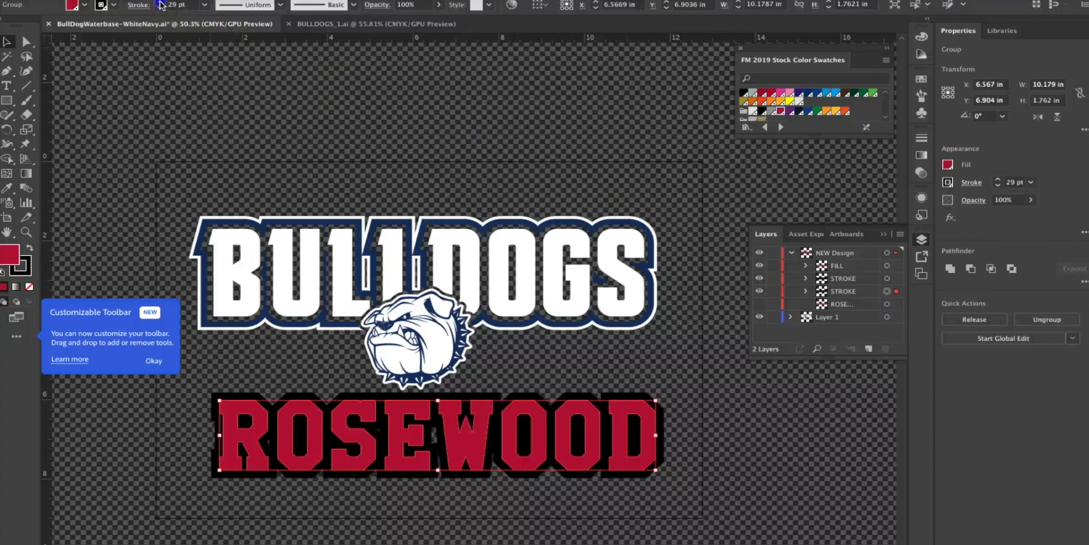
left_click(160, 5)
left_click(161, 4)
left_click(161, 4)
left_click(161, 4)
left_click(161, 5)
left_click(160, 5)
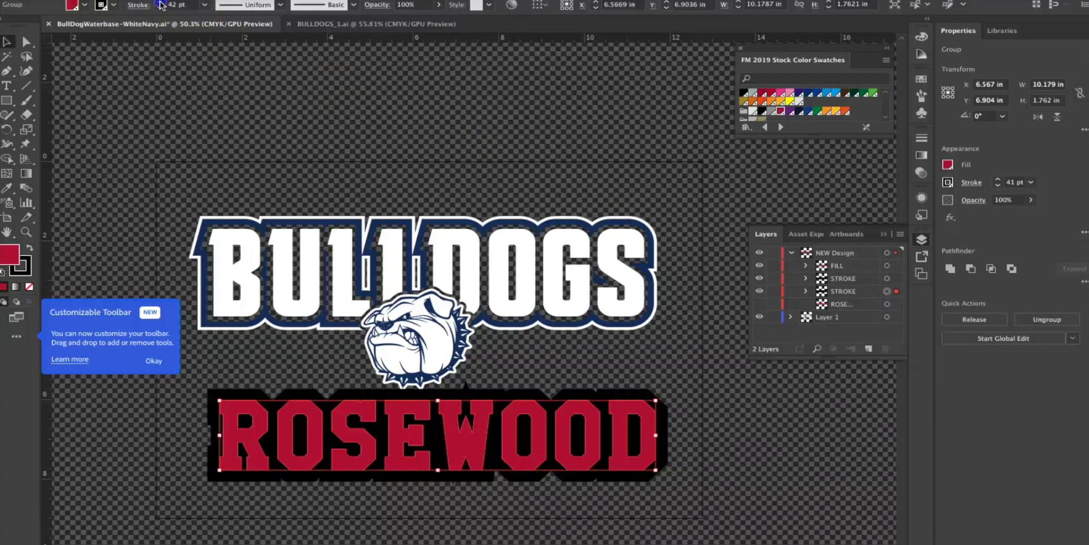
Step: Duplicate the outline layer again and make the copy a red 65 pt stroke
left_click_drag(866, 291, 870, 348)
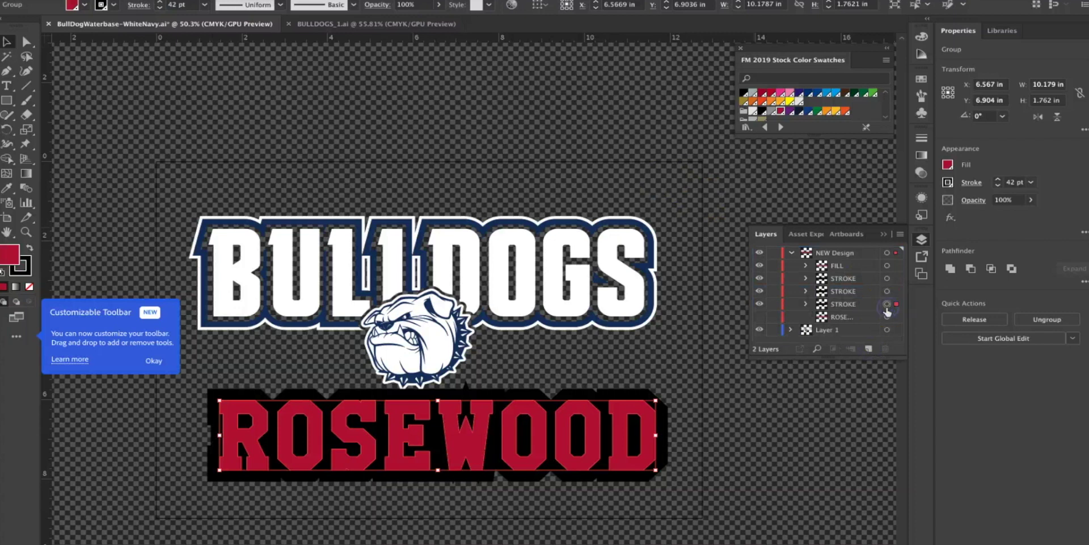
left_click(114, 5)
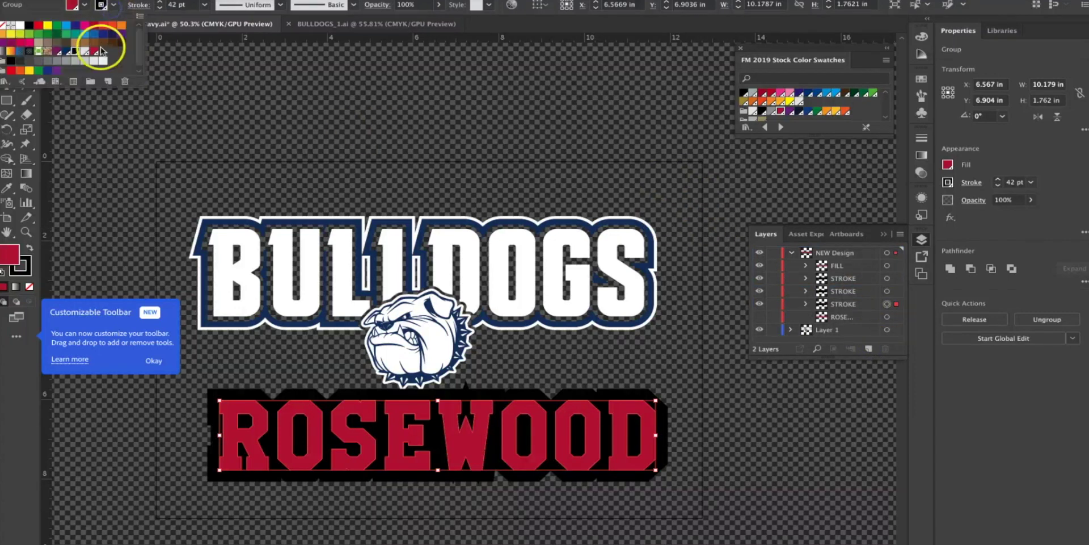
left_click(96, 54)
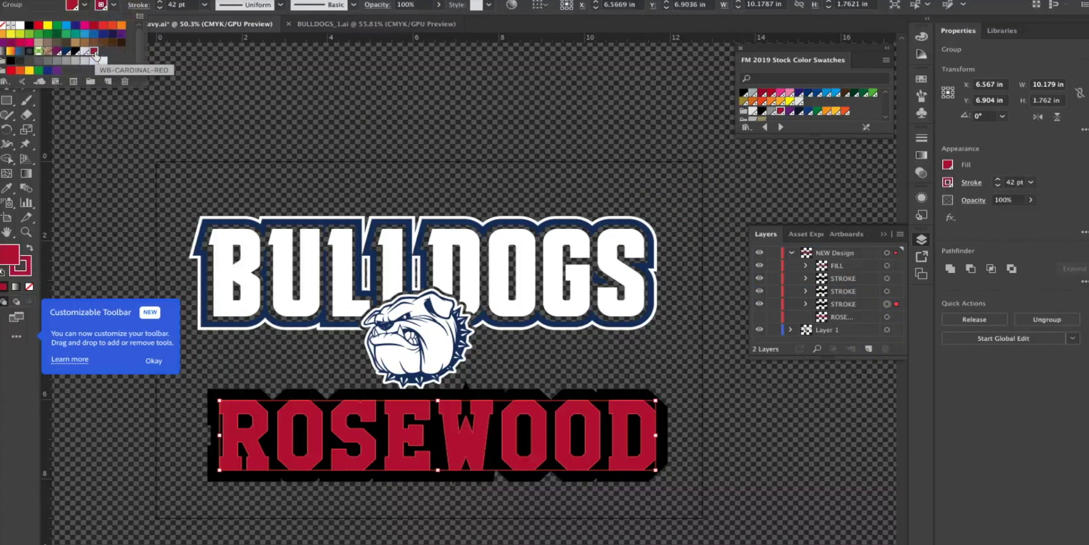
left_click(161, 2)
left_click(161, 2)
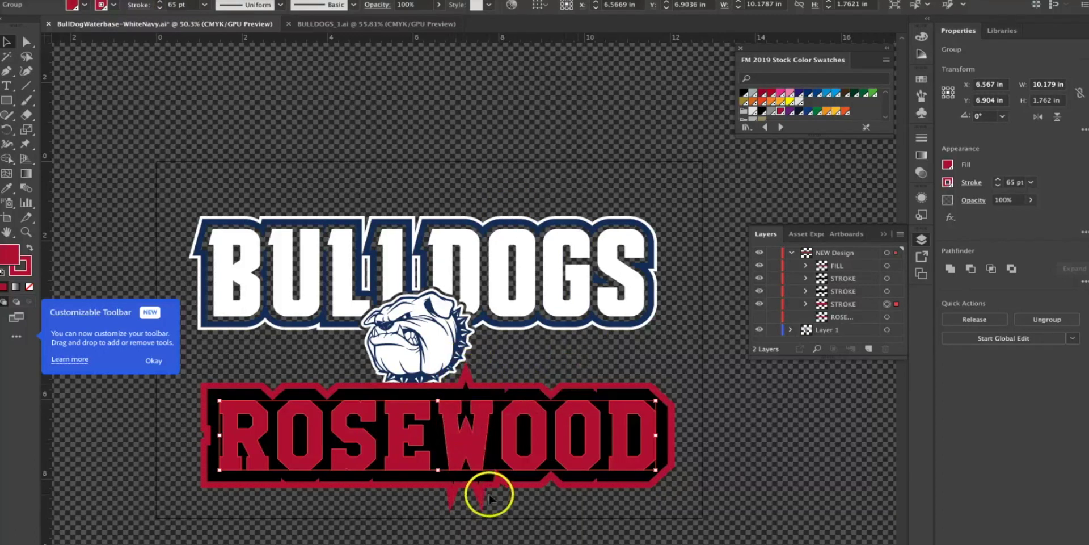
Step: Give both targeted outline layers round caps in the Stroke panel
left_click(888, 291, "shift")
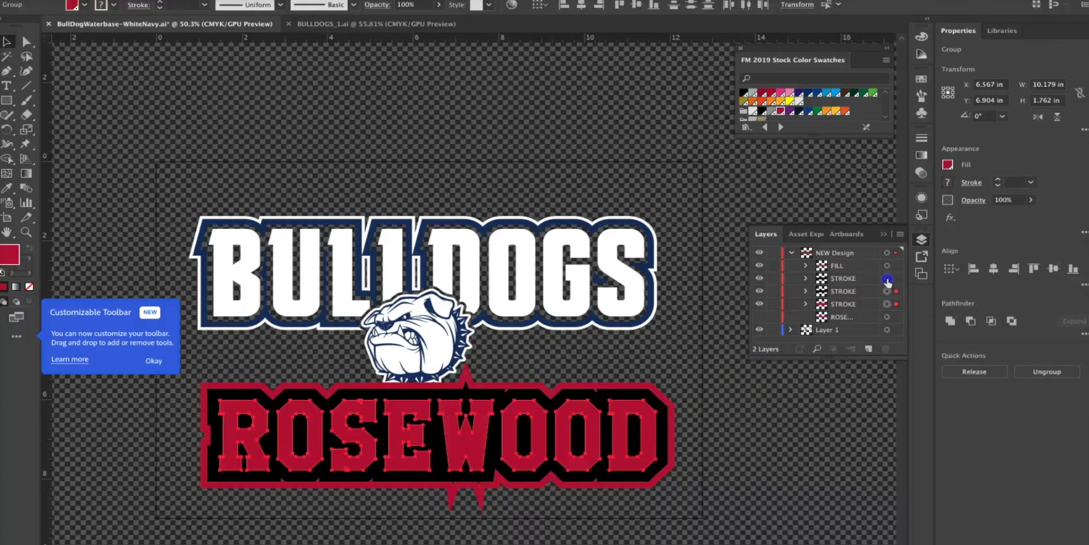
left_click(887, 278, "shift")
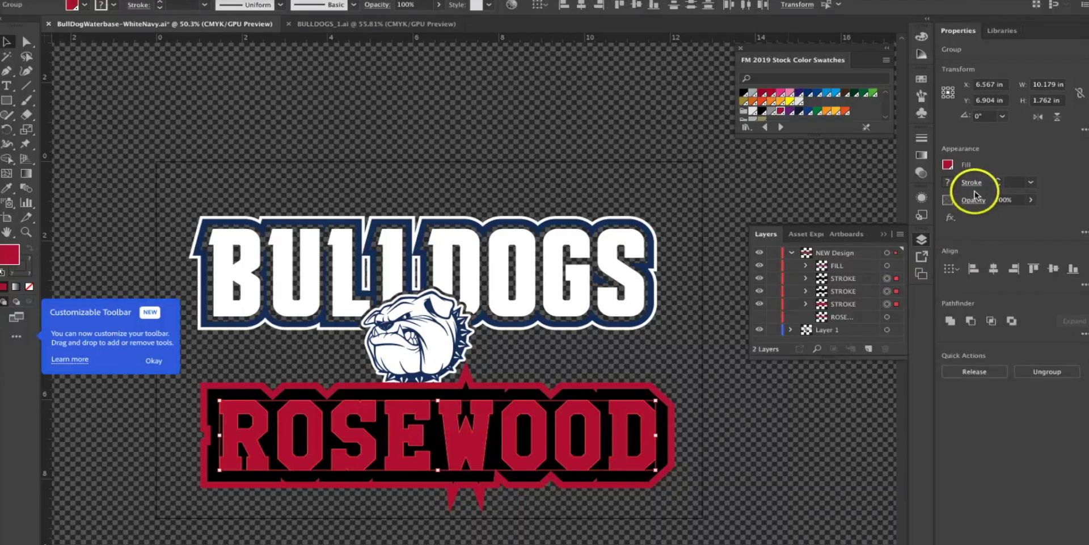
left_click(972, 183)
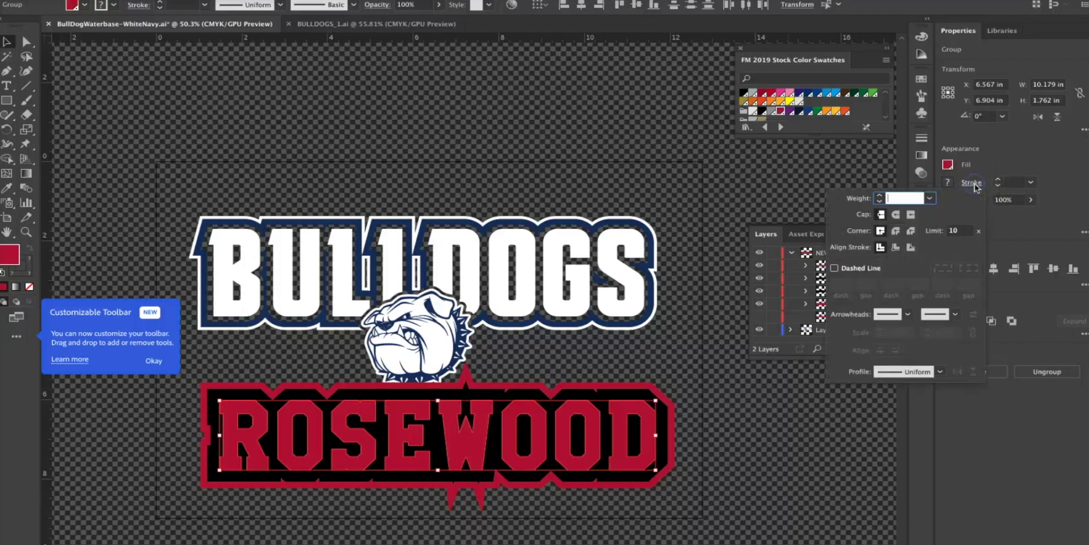
left_click(896, 215)
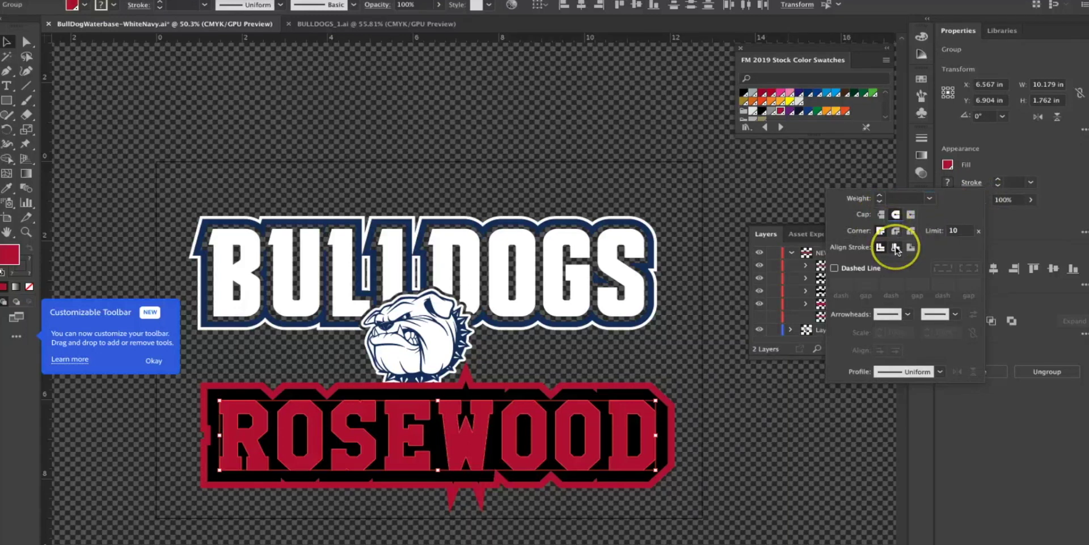
left_click(896, 248)
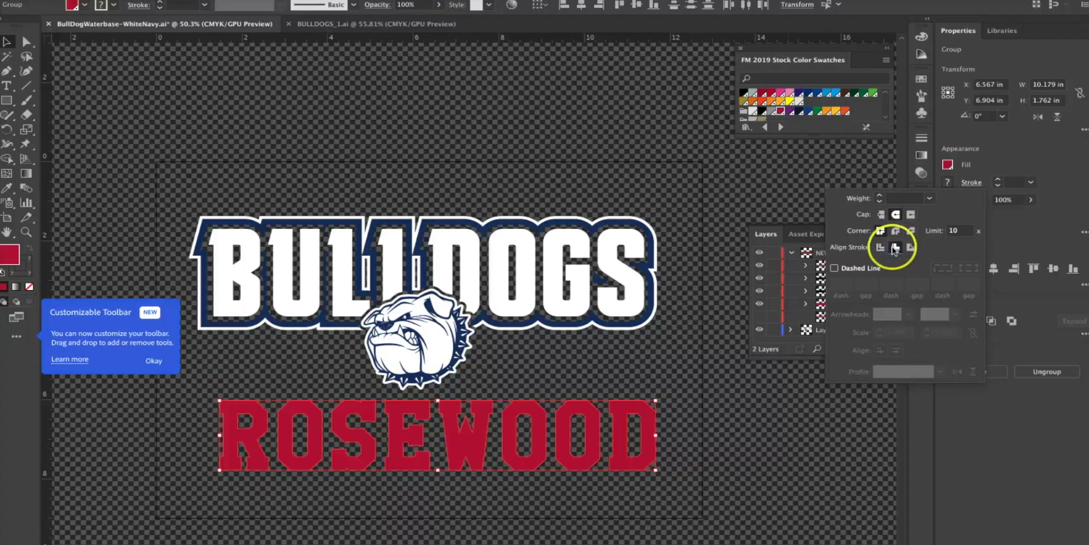
key("ctrl+z")
Step: Set the outlines to Round Join corners and deselect ROSEWOOD
left_click(896, 232)
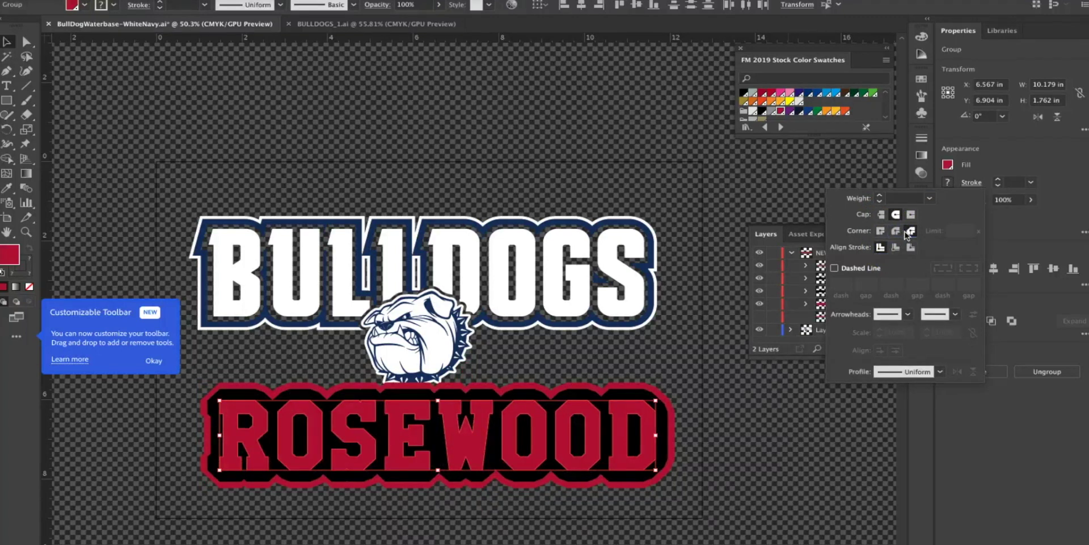
left_click(895, 232)
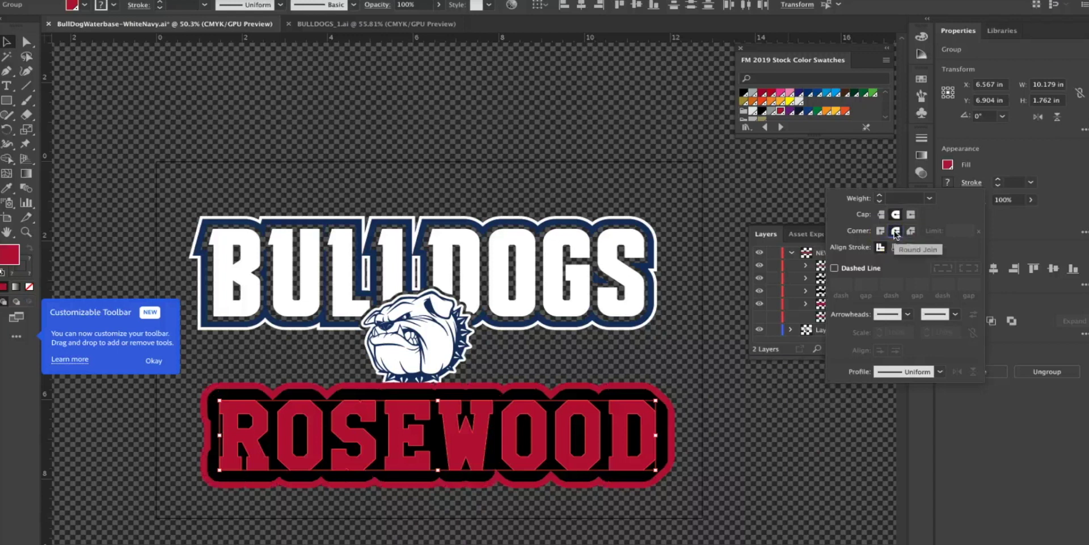
left_click(908, 272)
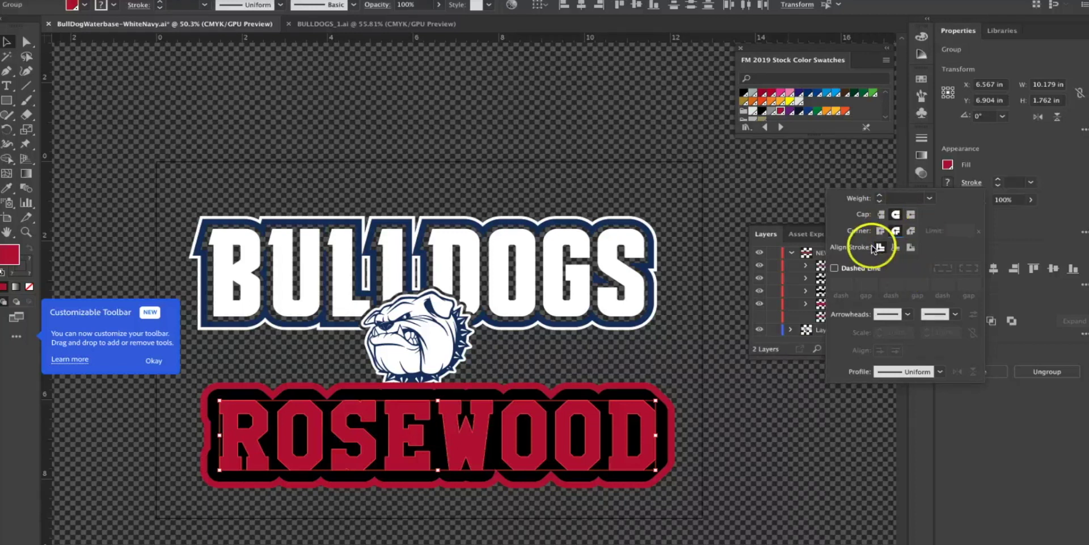
left_click(799, 199)
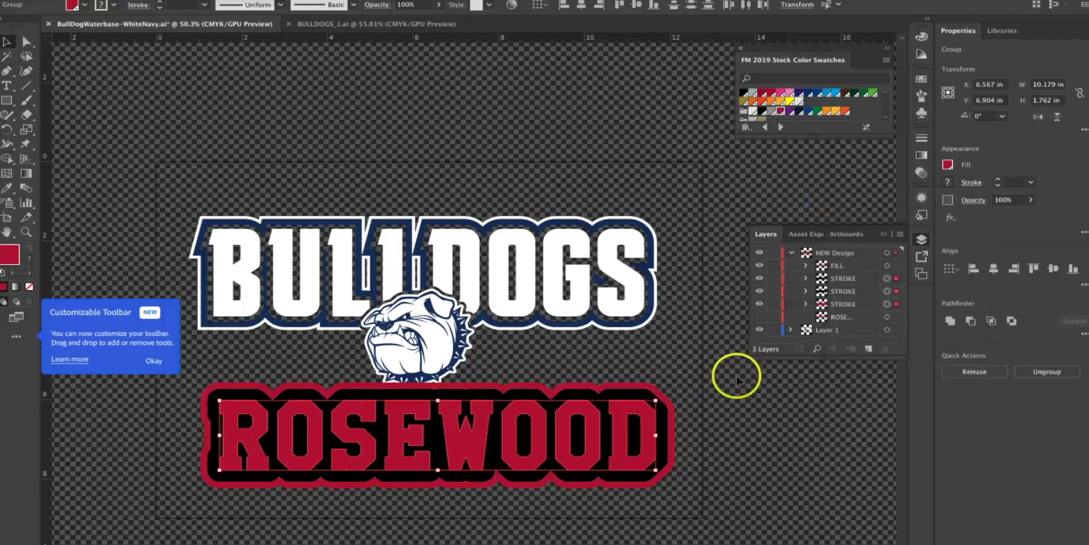
left_click(752, 387)
left_click(844, 293)
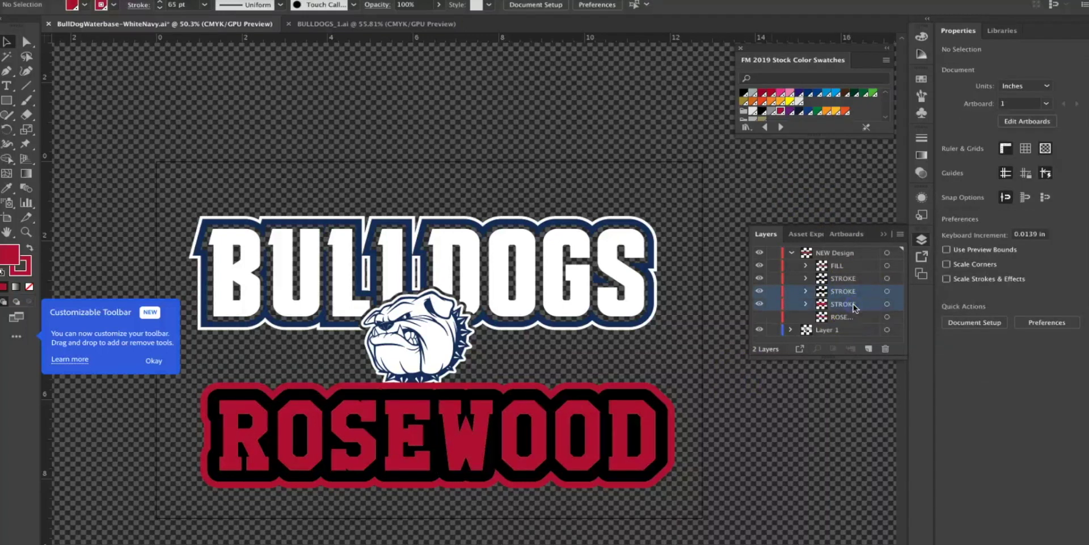
Step: Select ROSEWOOD's black and red outline layers and group them with Ctrl+G
left_click(851, 304, "shift")
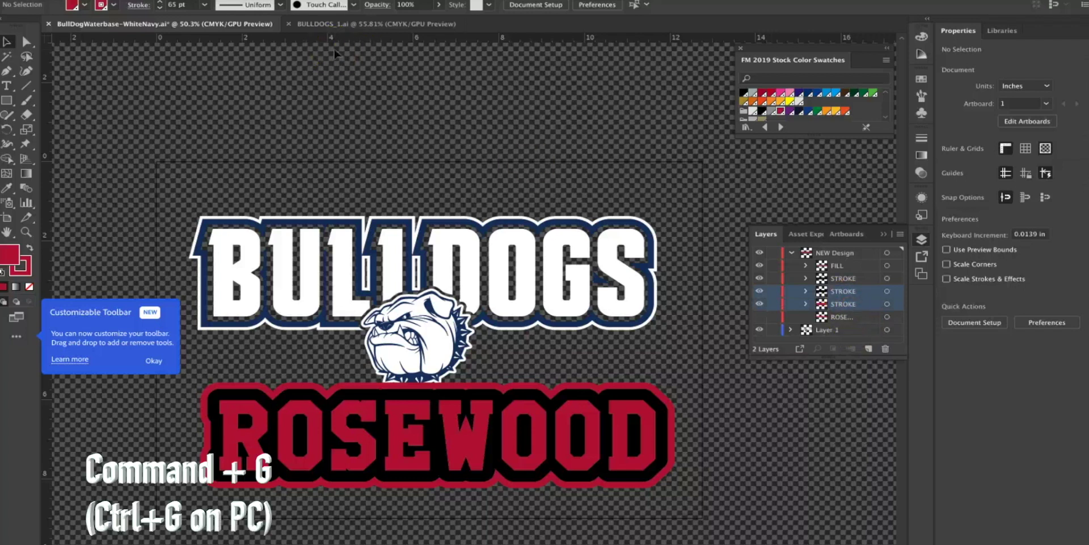
left_click(173, 0)
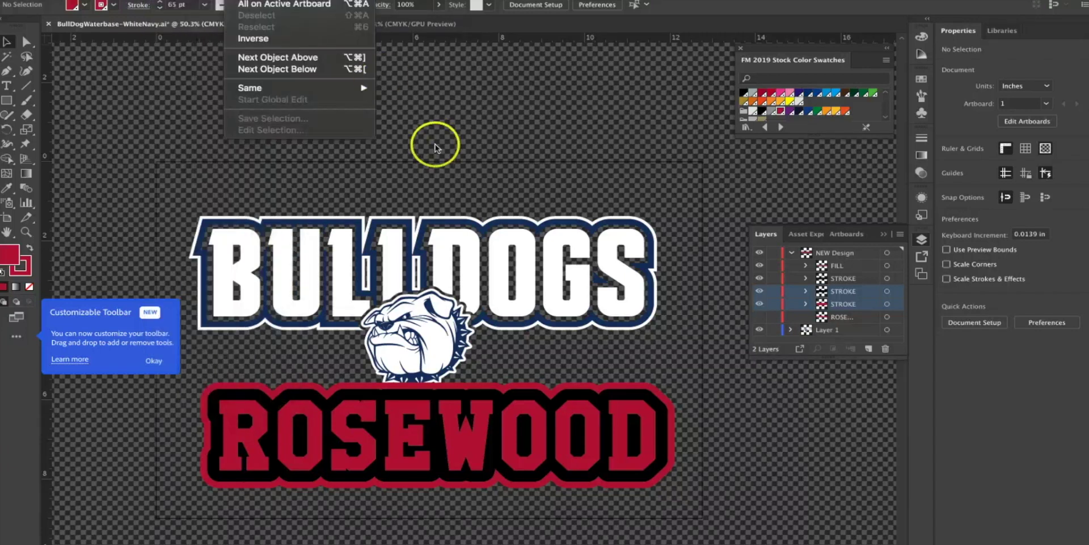
left_click(888, 291)
left_click(888, 291)
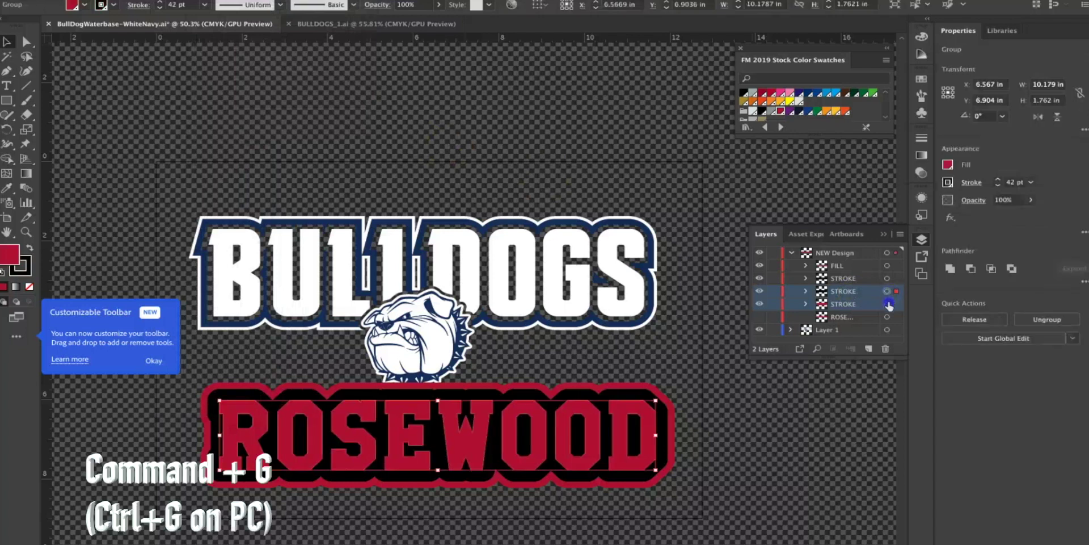
key("ctrl+g")
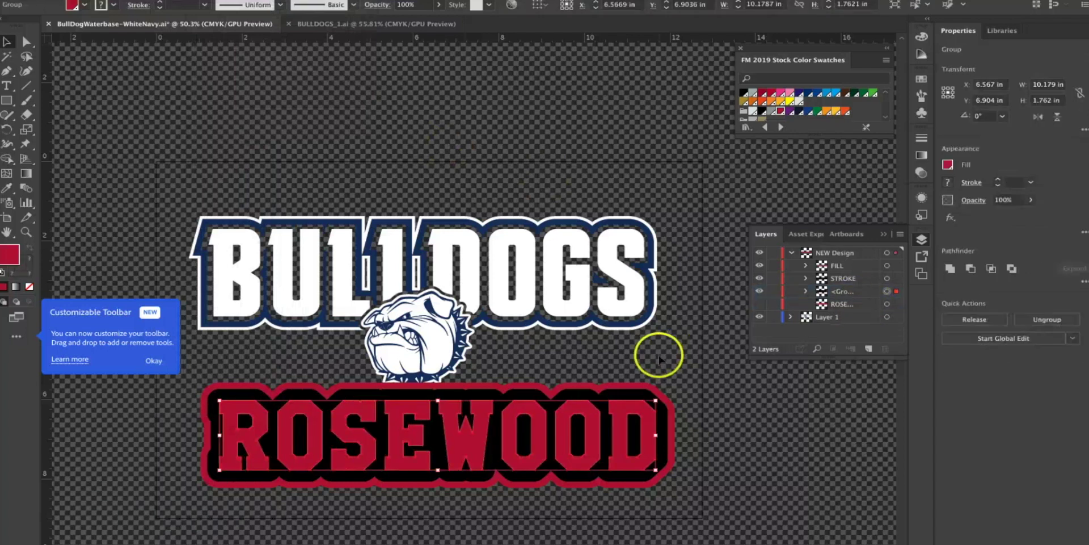
Step: Hide ROSEWOOD's red fill and shift the thin 25 pt stroke letters up and right
left_click(804, 291)
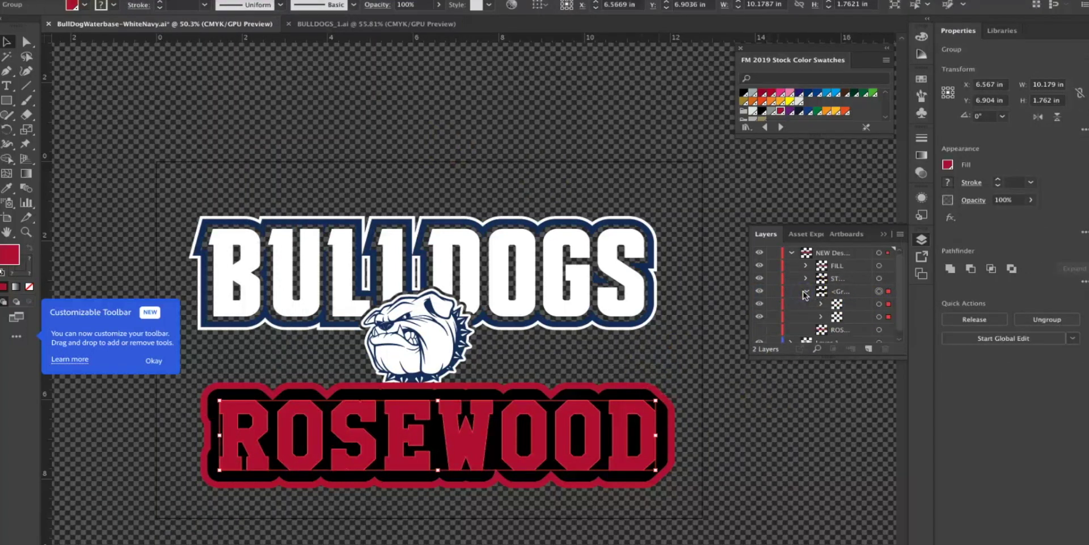
left_click(877, 279)
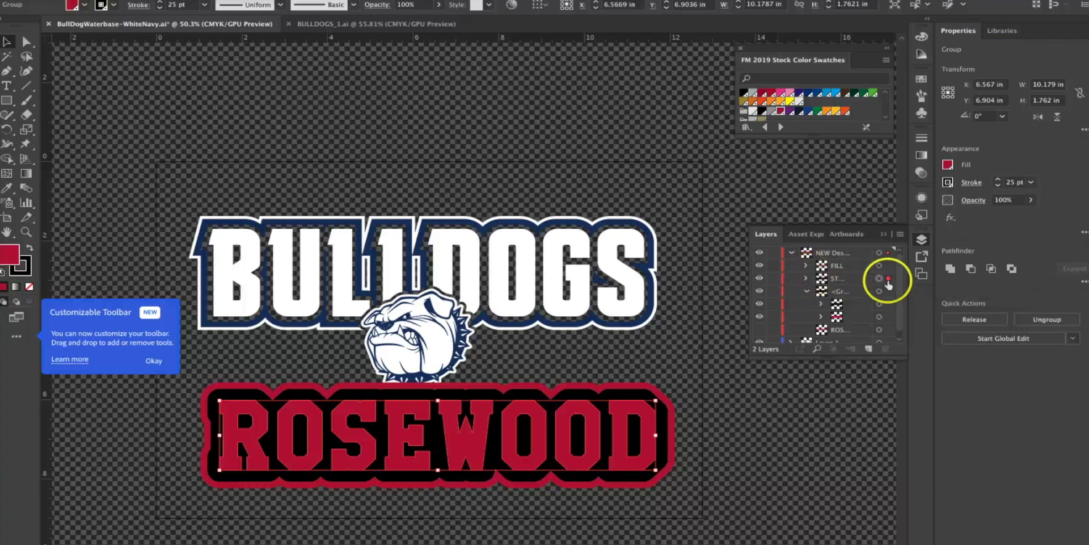
mouse_move(889, 282)
left_mouse_down()
mouse_move(883, 293)
mouse_move(845, 286)
left_mouse_up()
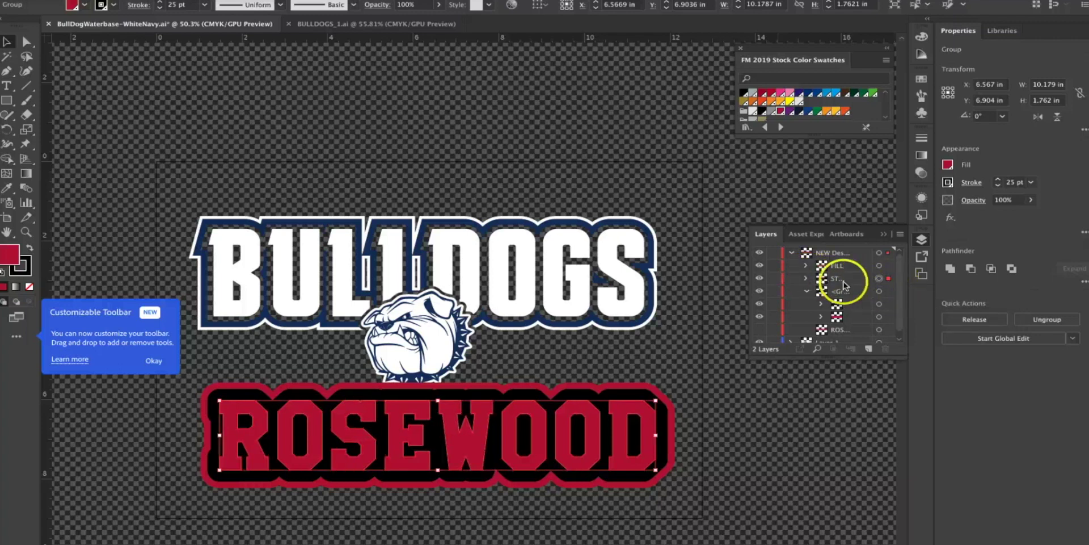
left_click(759, 265)
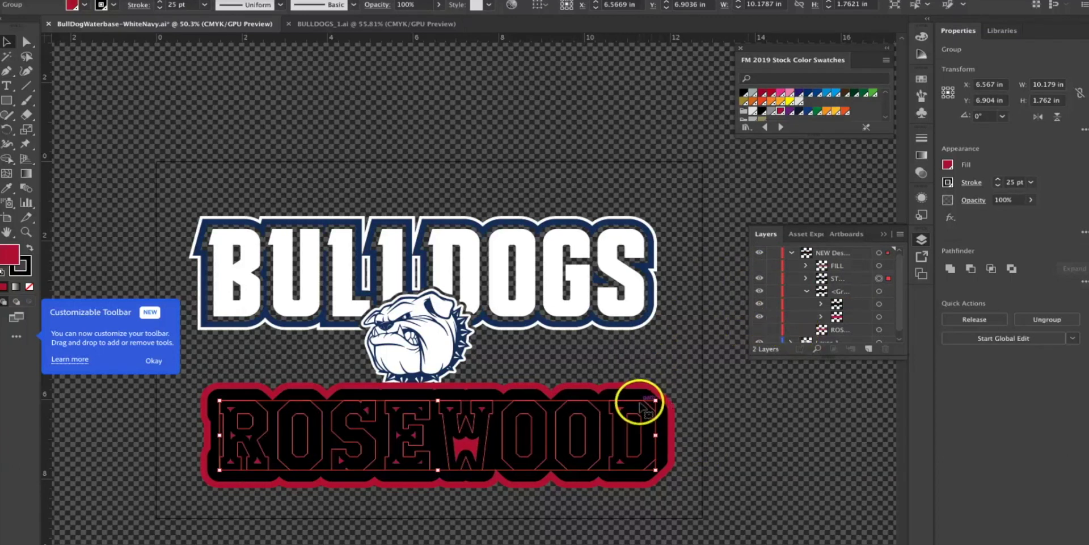
left_click_drag(652, 397, 706, 327)
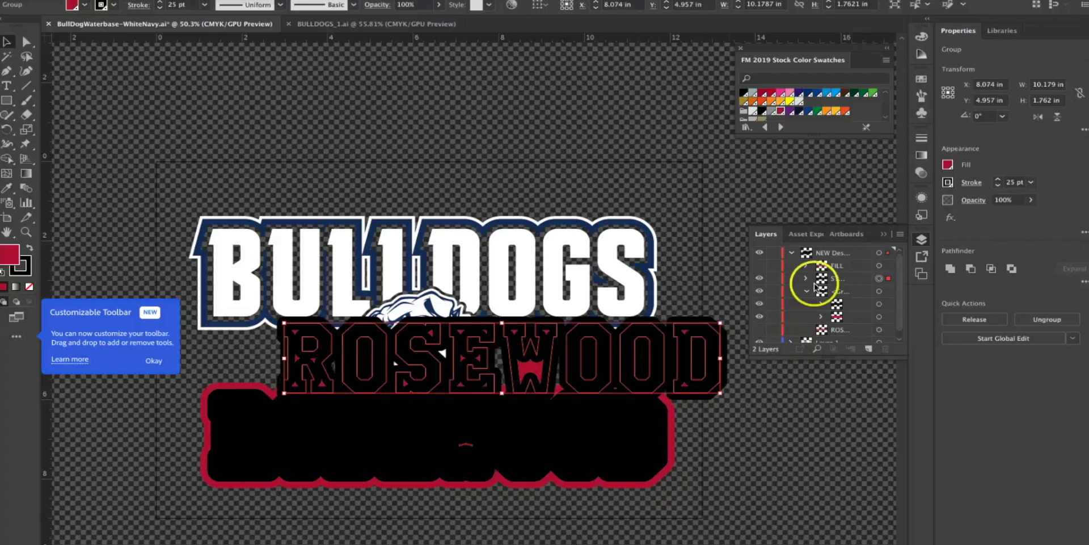
Step: Rename the thin stroke layer KNOCKOUT and move its letters back onto the base
double_click(833, 279)
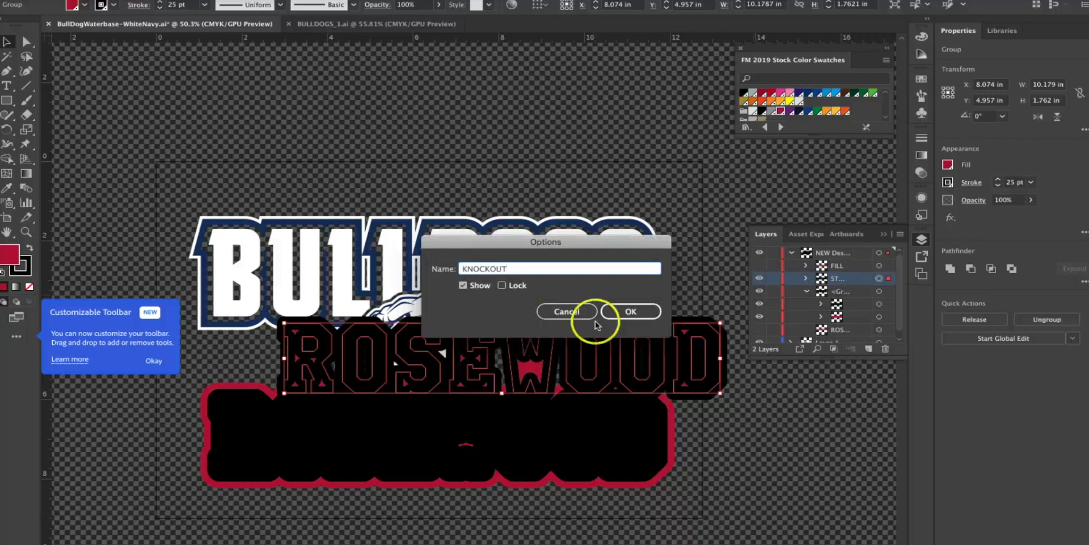
left_click(628, 310)
left_click_drag(603, 379, 538, 454)
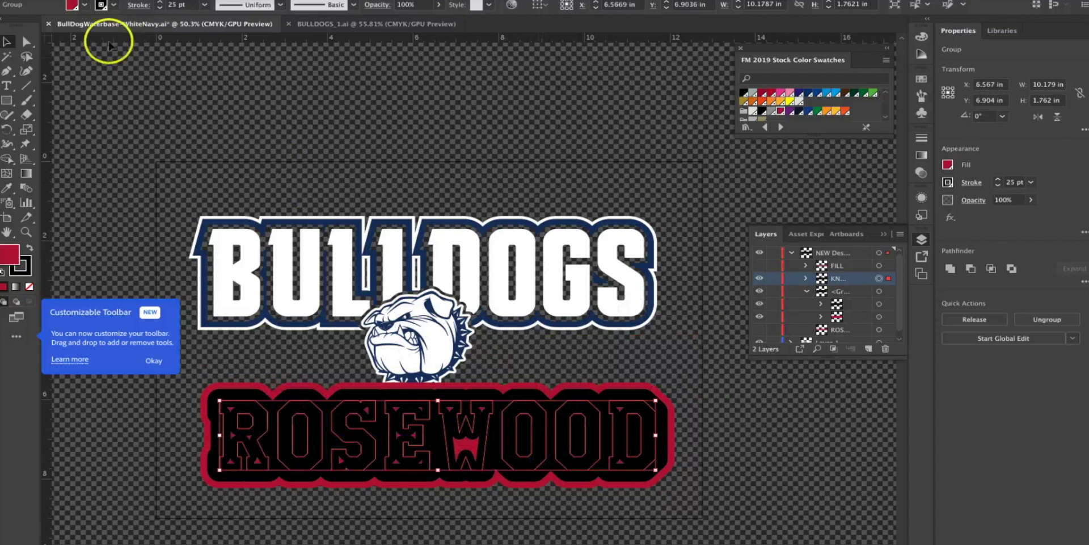
Step: Fill the KNOCKOUT letters black, show the red fill again, and vertically center the pieces
left_click(84, 4)
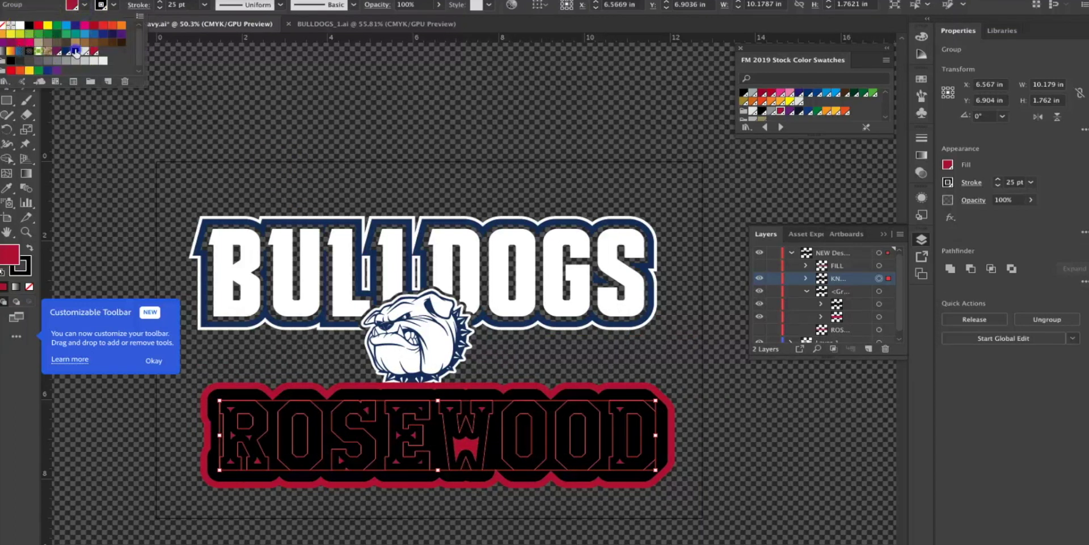
left_click(76, 51)
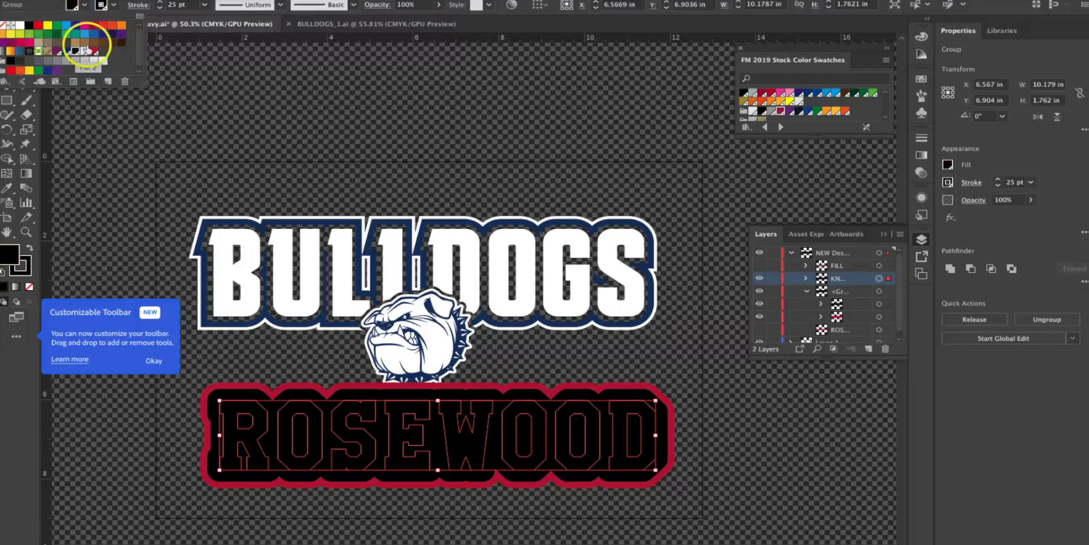
left_click(878, 293)
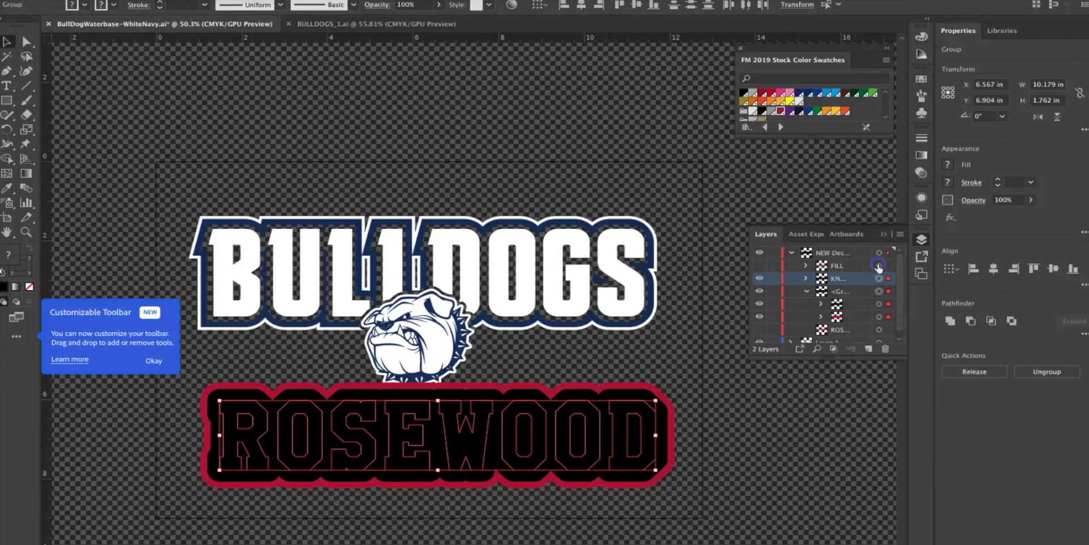
left_click(759, 265)
left_click(878, 265)
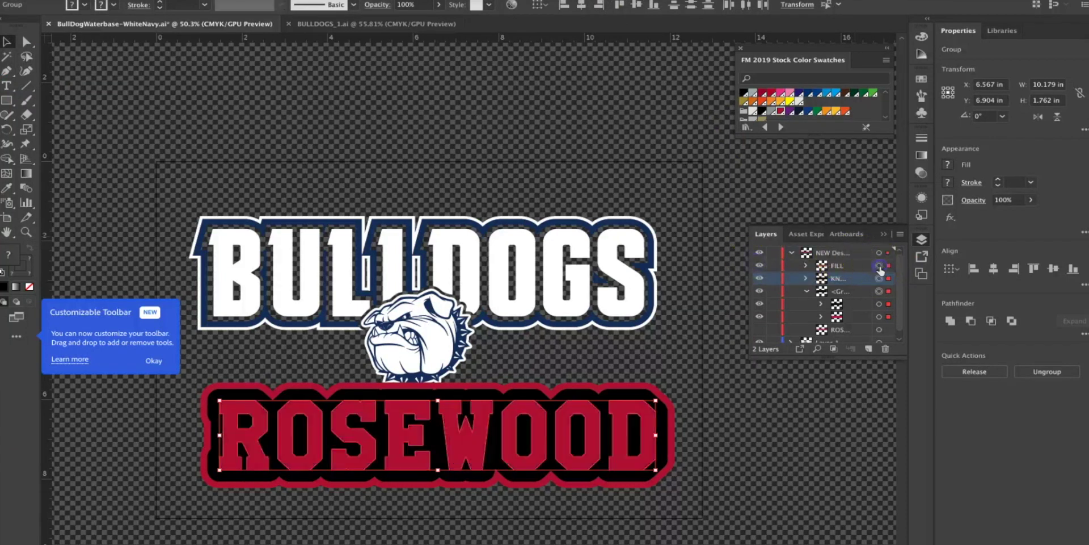
left_click(581, 6)
Step: Deselect, then select the whole ROSEWOOD knockout group from the Layers panel
left_click(687, 380)
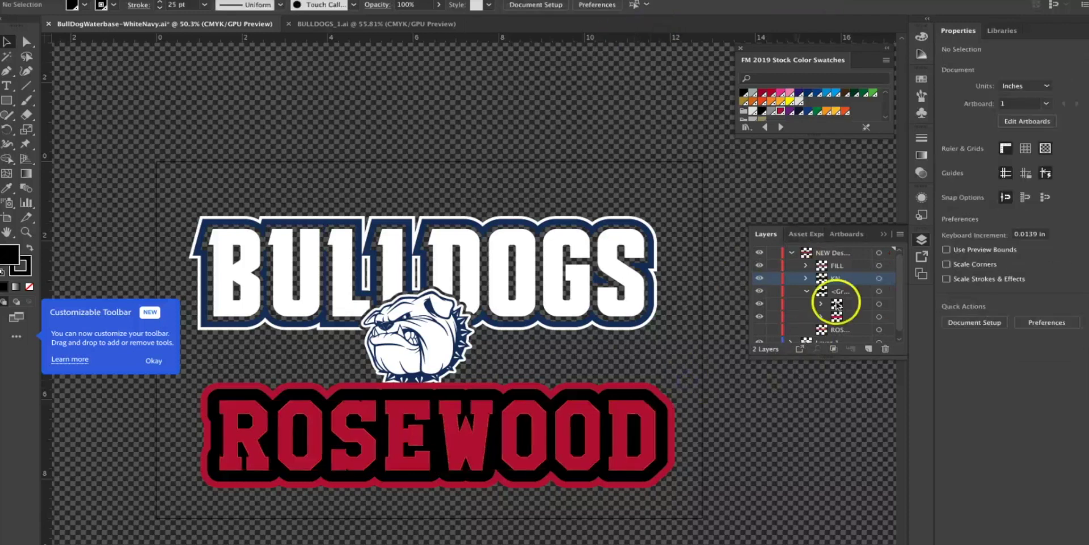
left_click(879, 278)
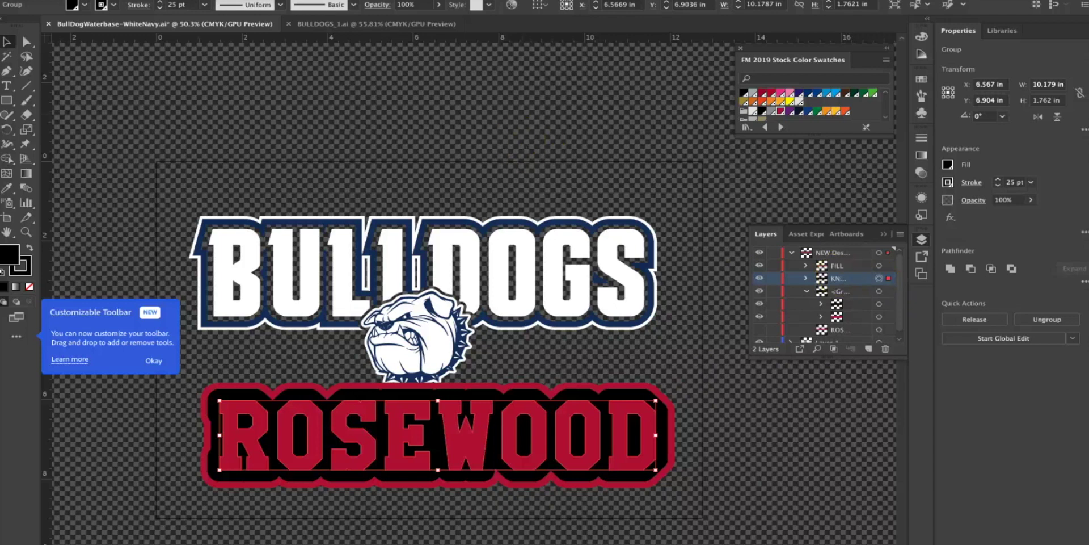
left_click(168, 0)
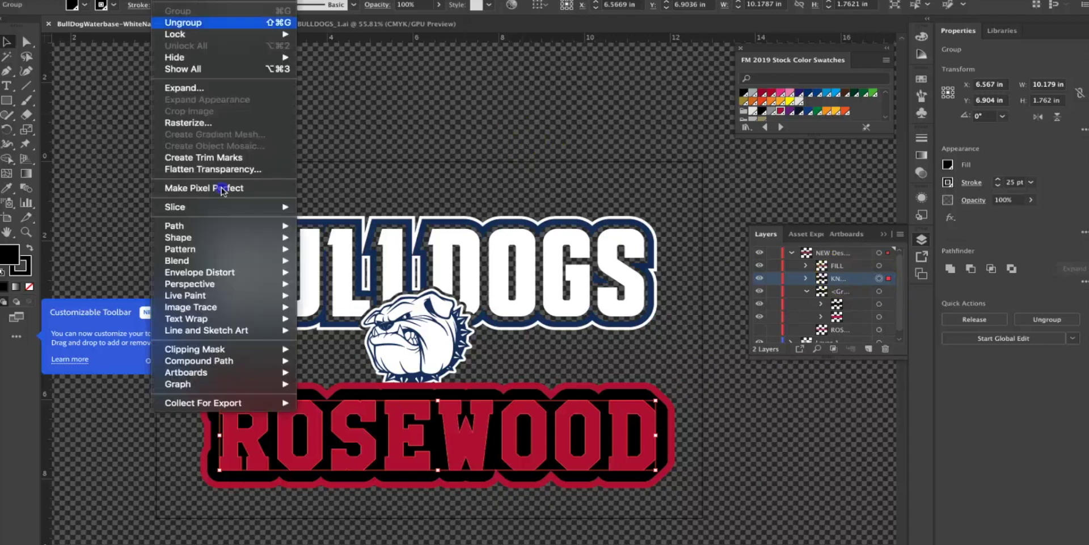
Step: Flatten the ROSEWOOD group's transparency using the Medium Resolution preset
left_click(248, 172)
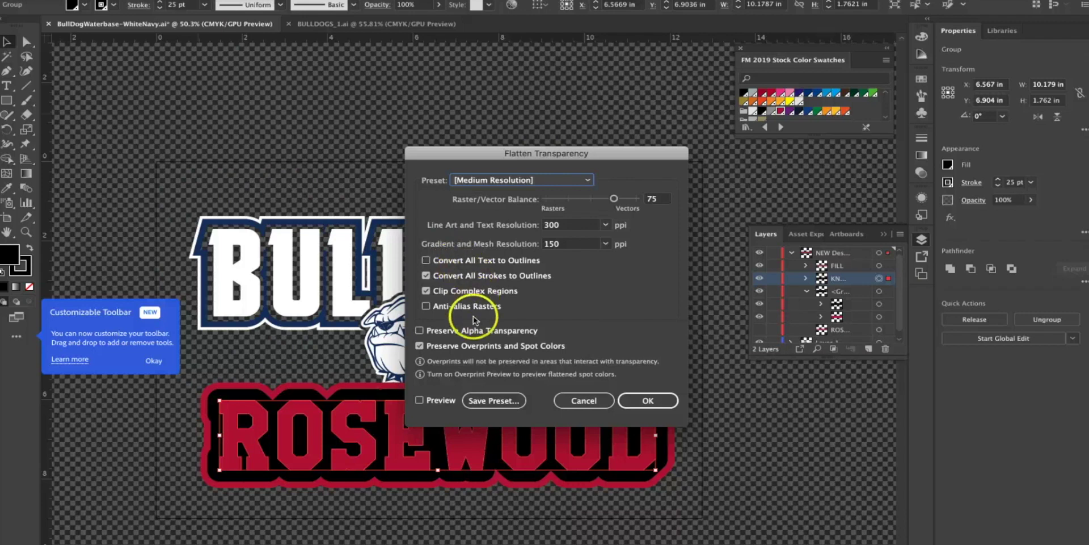
left_click(658, 400)
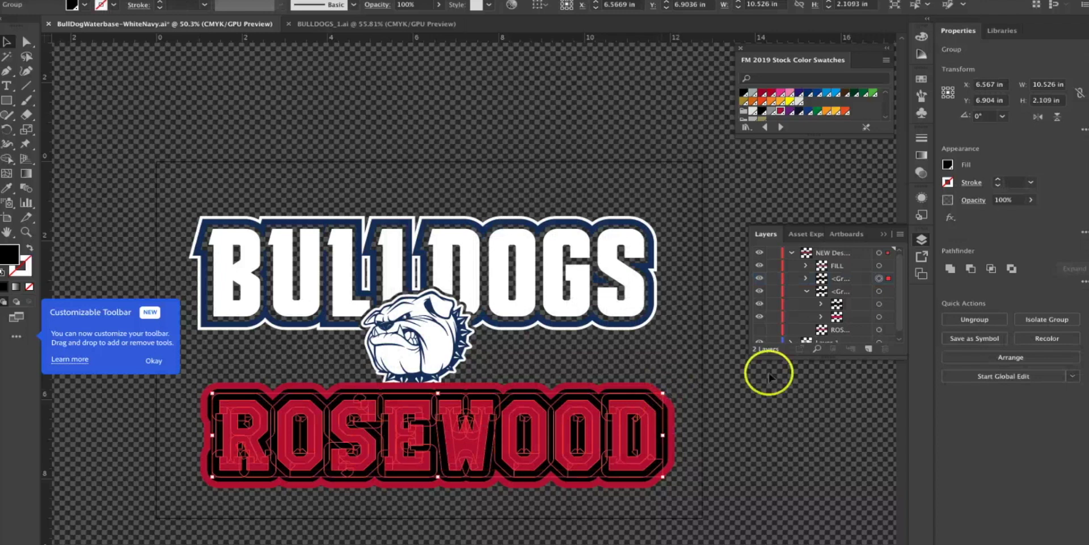
left_click(878, 291)
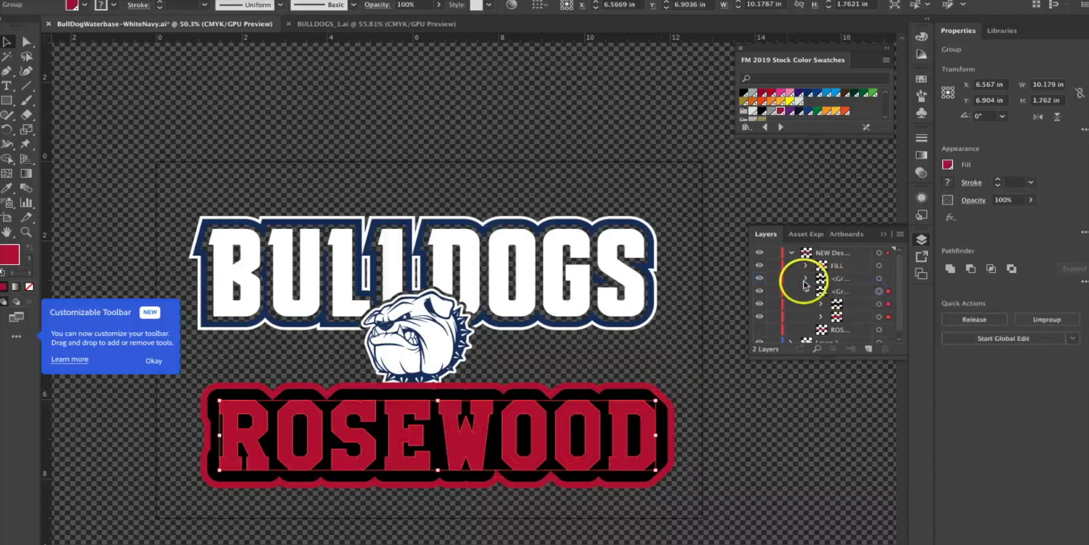
Step: Target both resulting ROSEWOOD groups together and open their transparency settings
left_click(879, 278)
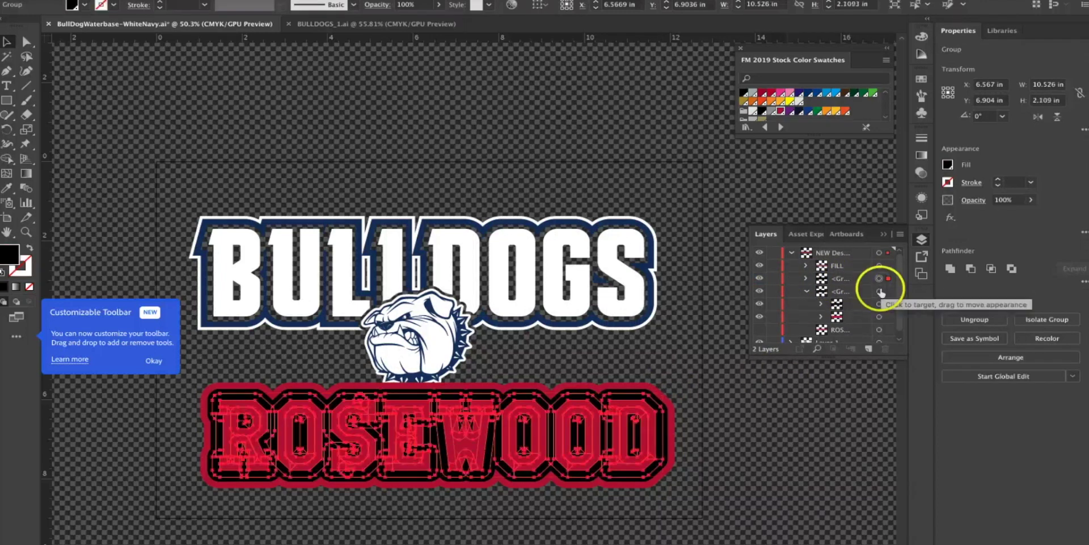
left_click(879, 291, "shift")
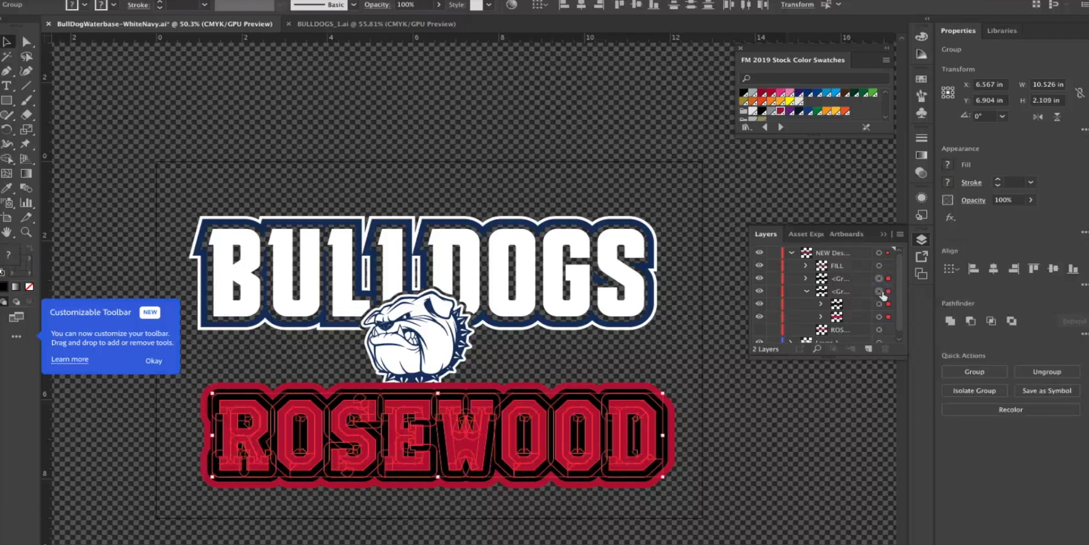
left_click(807, 291)
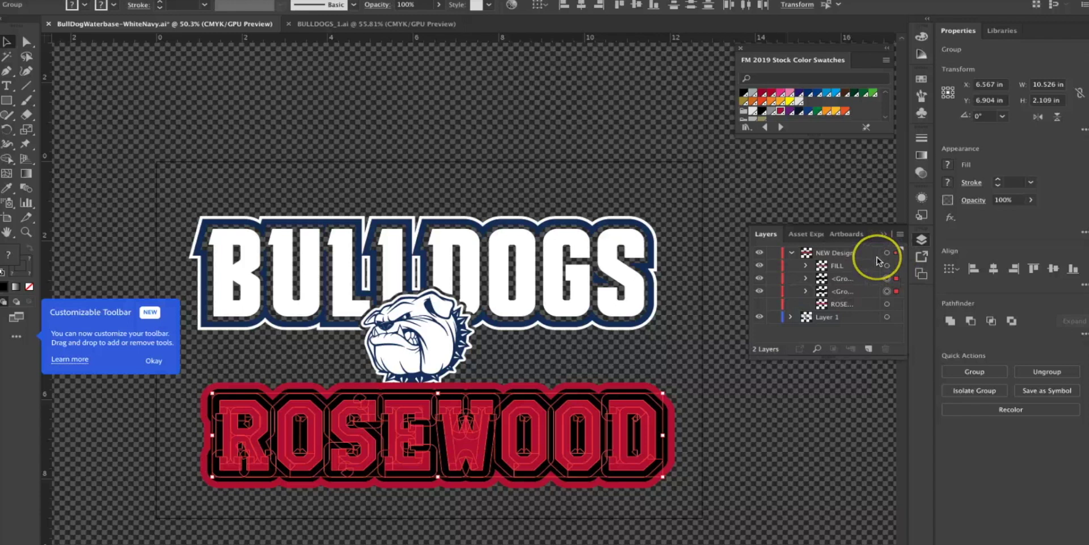
left_click(979, 202)
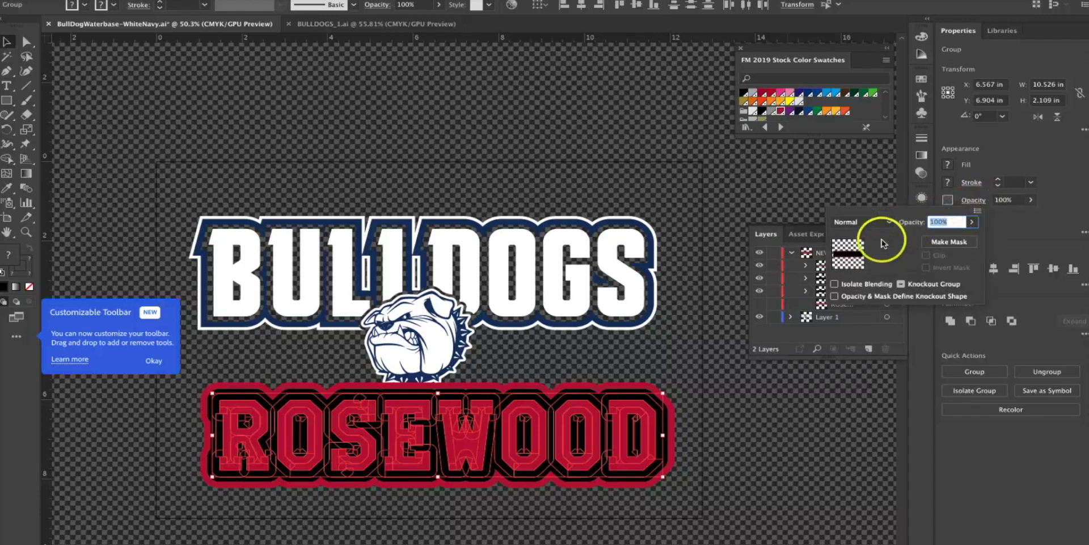
Step: Make an opacity mask, uncheck Clip, and enable Knockout Group on the ROSEWOOD groups
left_click(946, 242)
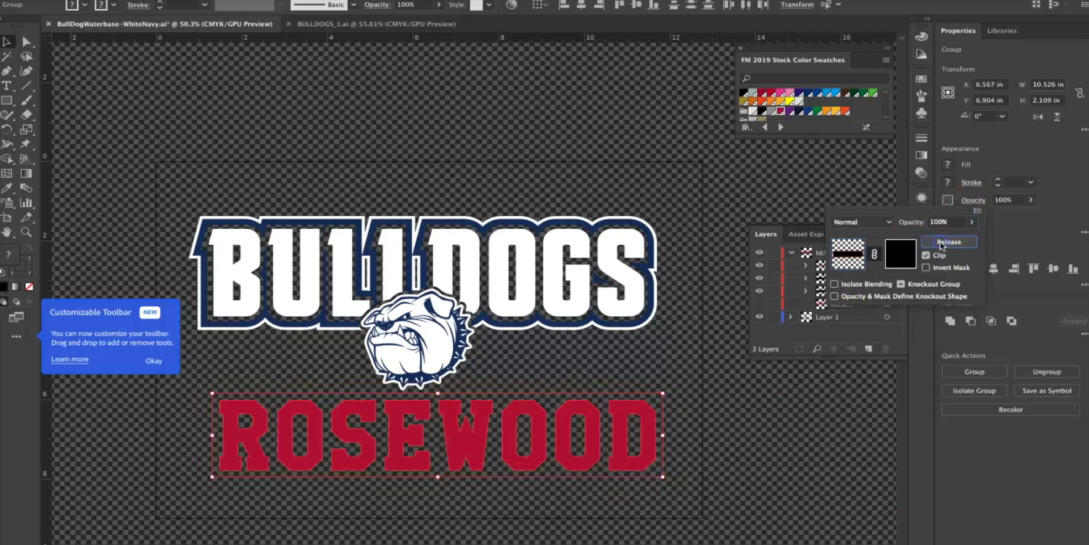
left_click(926, 256)
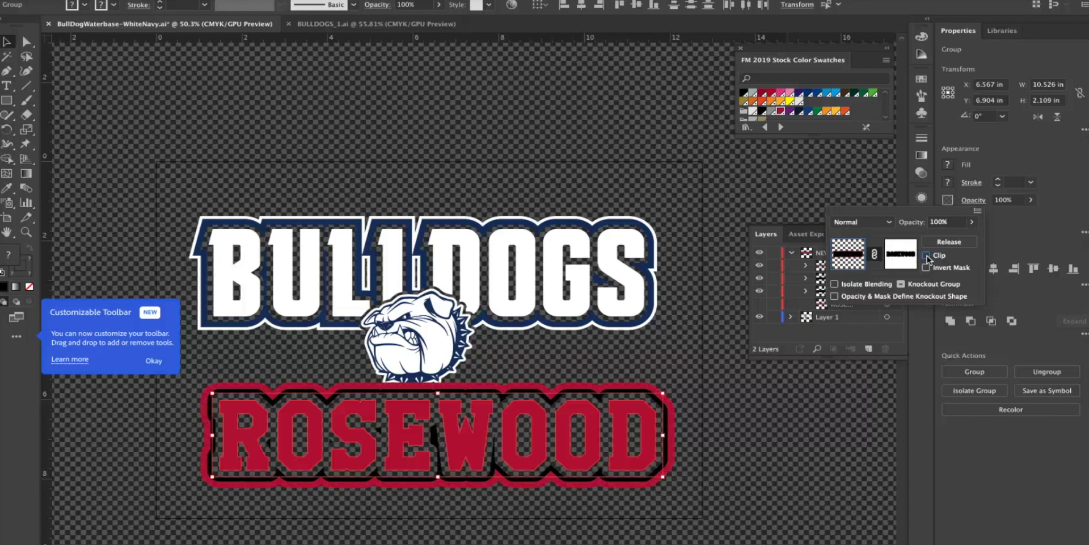
left_click(927, 266)
left_click(899, 283)
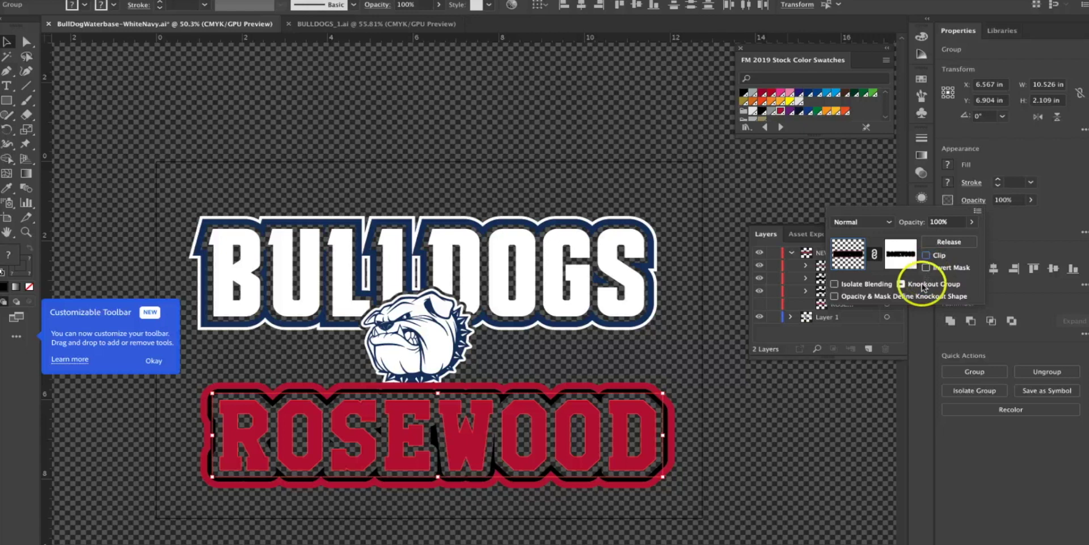
left_click(833, 413)
left_click(814, 436)
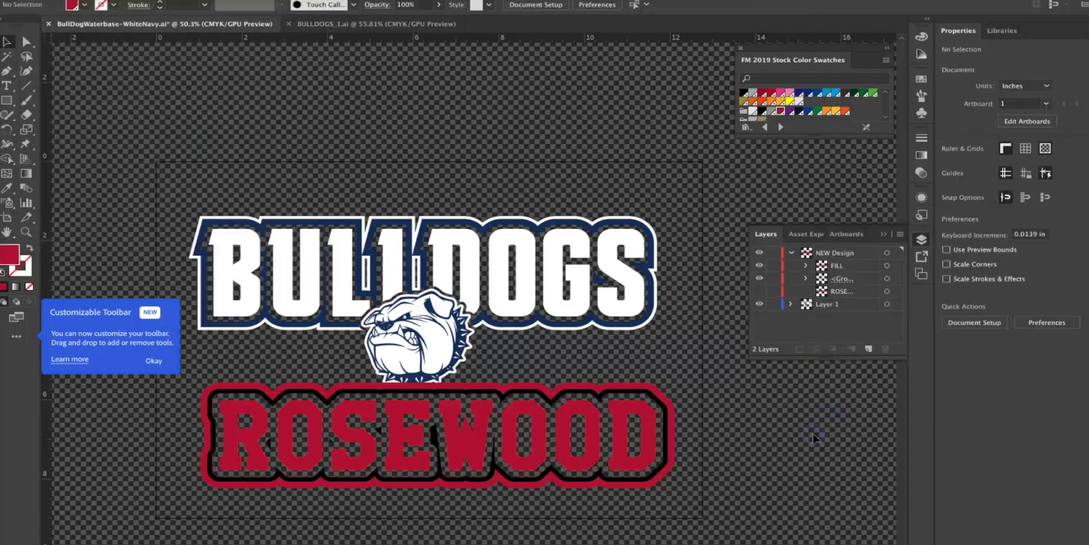
Step: Reselect the ROSEWOOD group to verify the mask settings, then deselect to preview the lettering
left_click(887, 278)
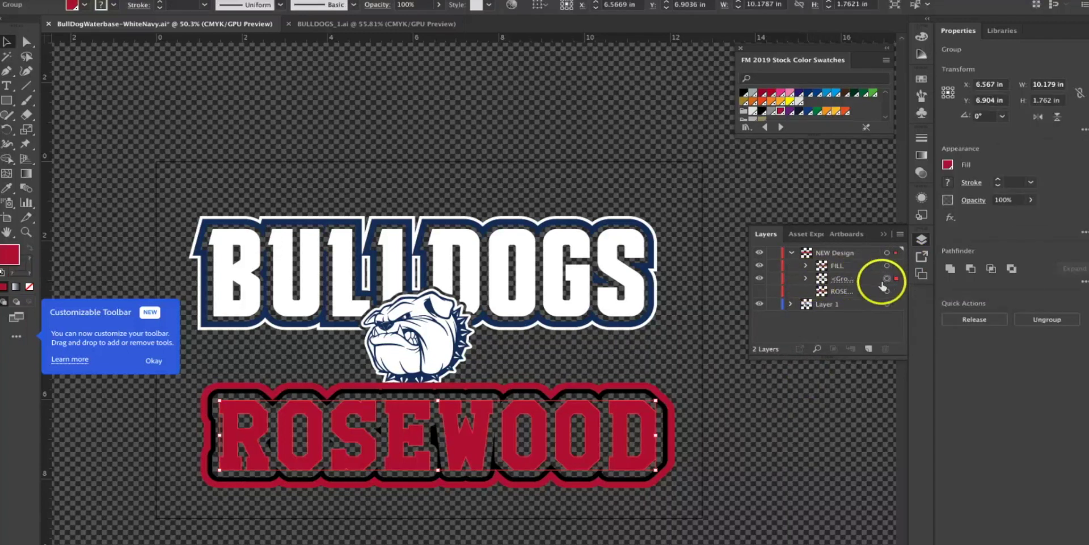
left_click(971, 204)
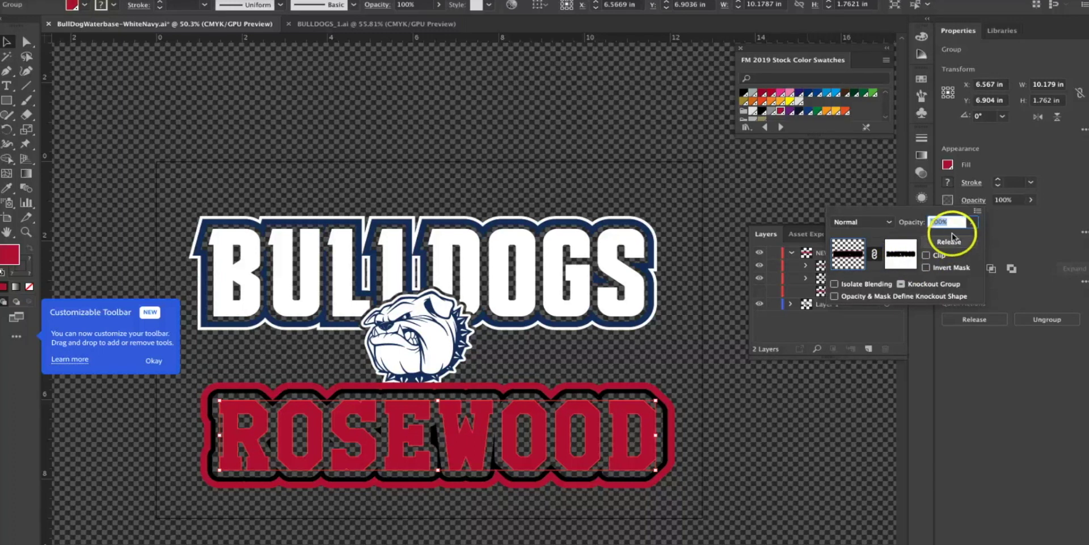
left_click(834, 415)
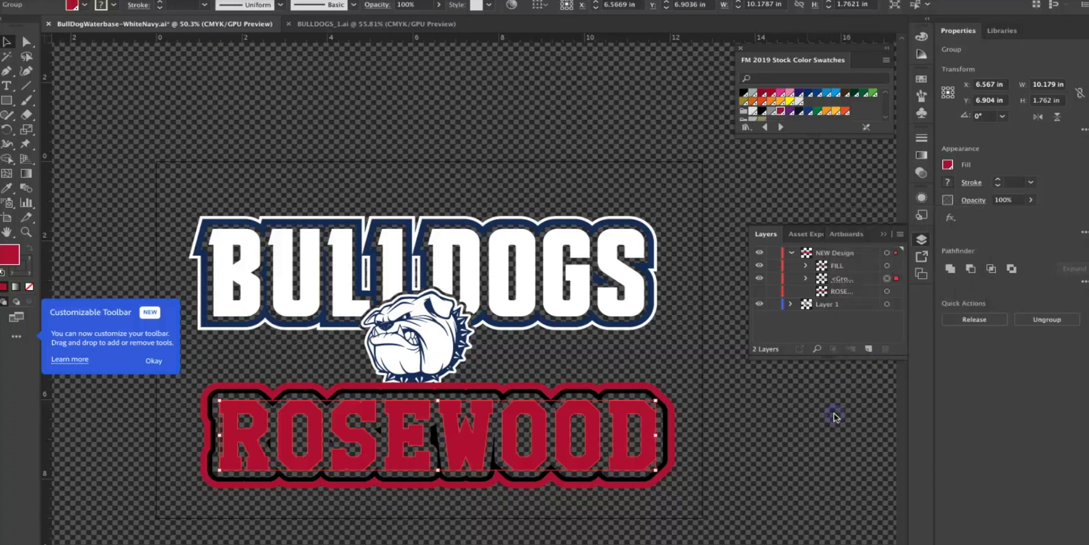
left_click(696, 485)
left_click(525, 402)
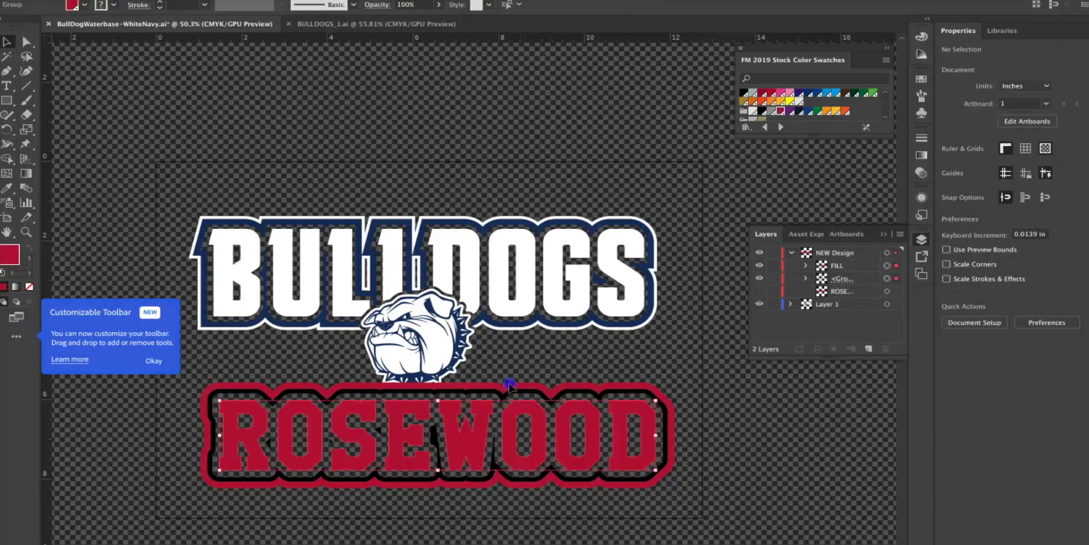
left_click(509, 387)
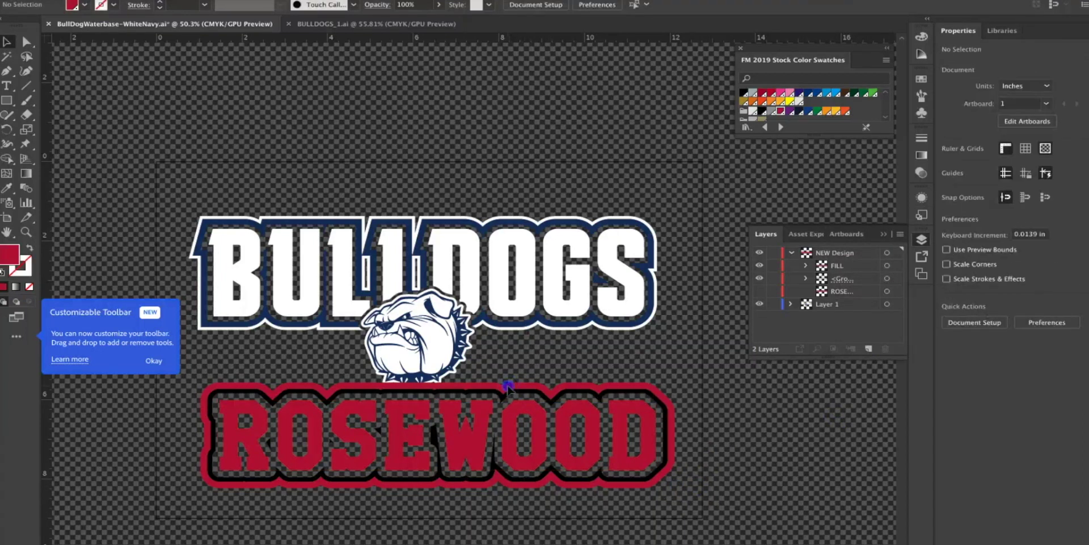
Step: Nudge the BULLDOGS lettering and mascot up and slightly right with Shift+arrow keys
left_click_drag(191, 201, 587, 333)
key("shift+Up")
key("shift+Up")
key("shift+Up")
key("shift+Up")
key("shift+Up")
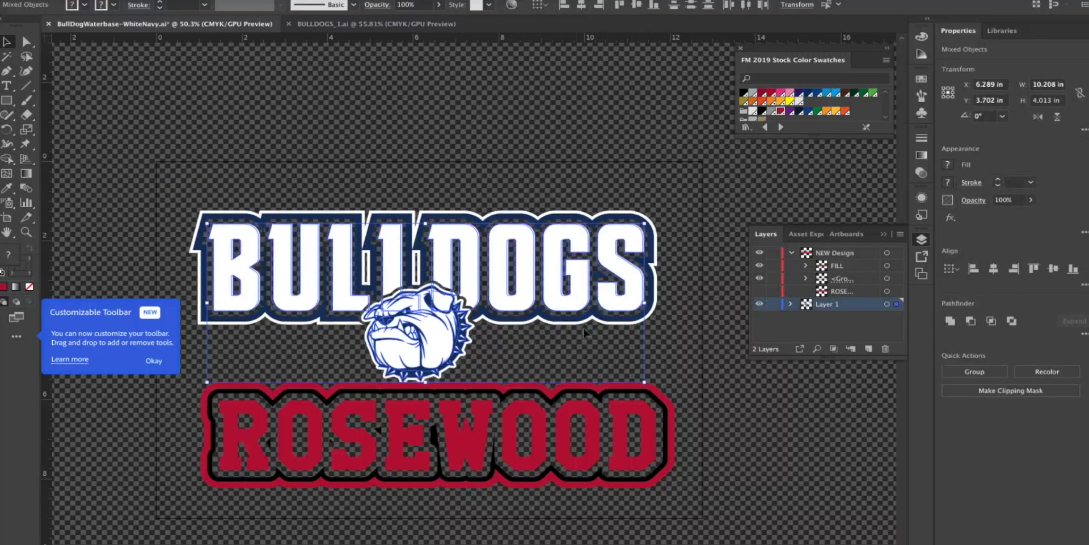
key("shift+Up")
key("shift+Right")
key("shift+Right")
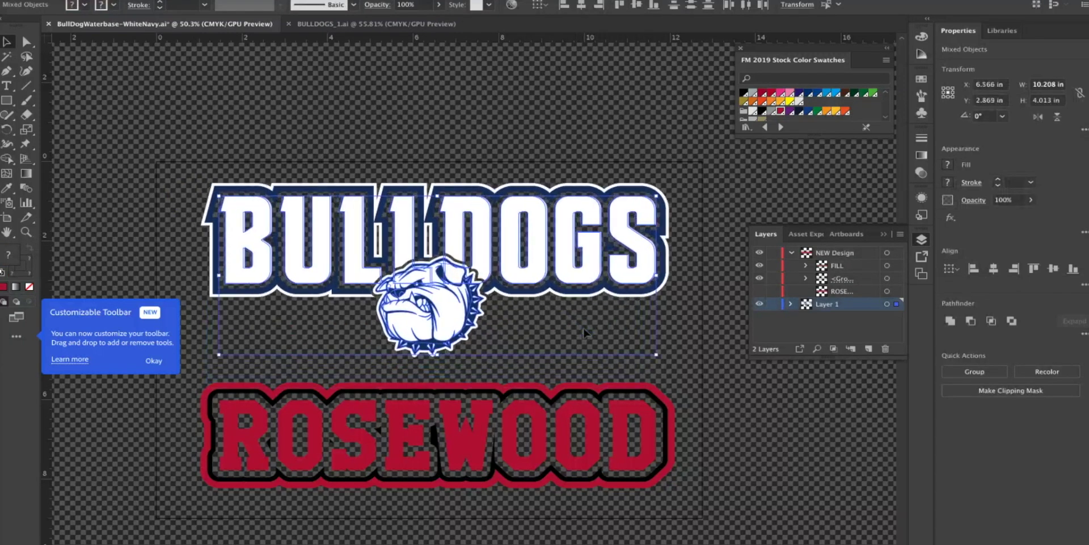
left_click(732, 471)
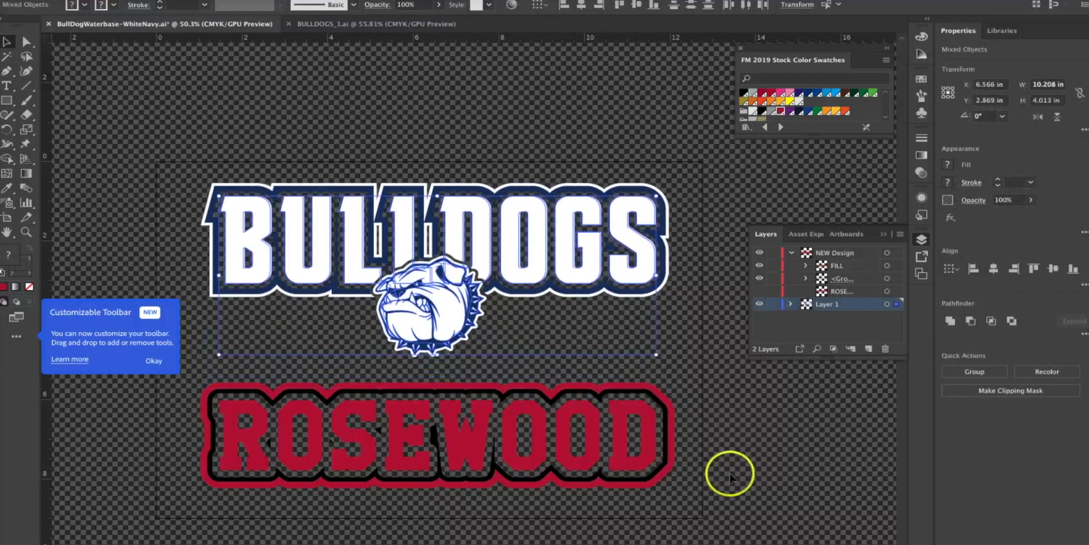
Step: Select the bulldog clipart in BULLDOGS_1.ai and return to BullDogWaterbase-WhiteNavy.ai
left_click(377, 24)
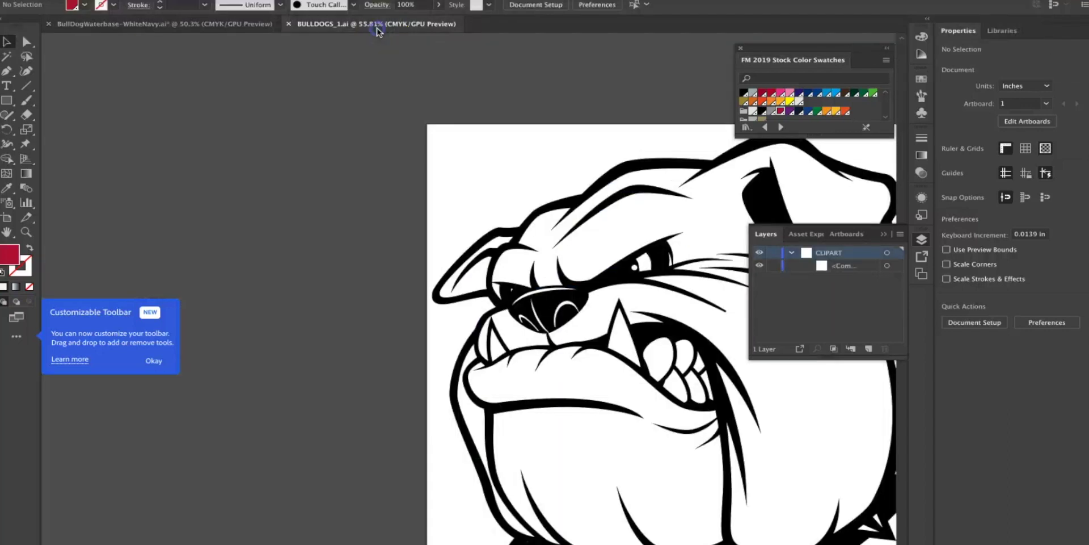
left_click(539, 220)
left_click(221, 24)
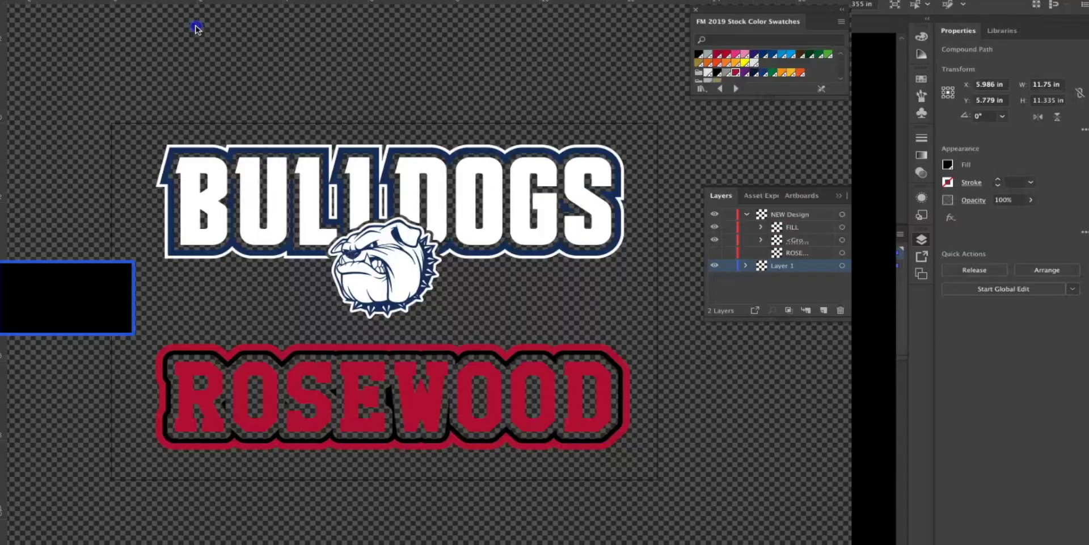
Step: Paste the bulldog clipart into Layer 1 and scale it down from its corner
left_click(335, 258)
key("ctrl+v")
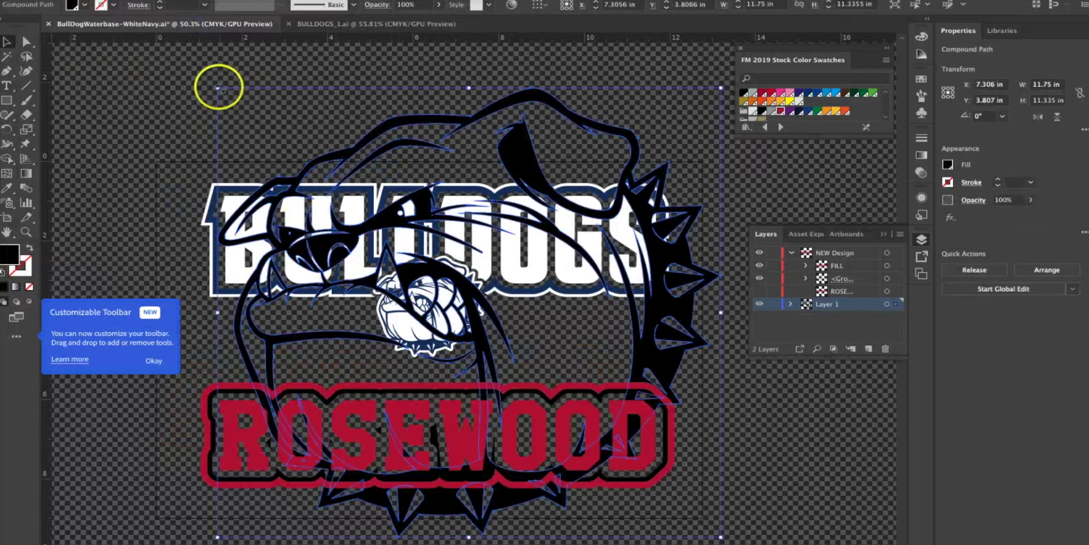
left_click_drag(218, 88, 587, 305)
left_click(798, 493)
Step: Shrink the bulldog to about 2.9 inches wide and place it below the ROSEWOOD lettering
left_click_drag(717, 483, 803, 443)
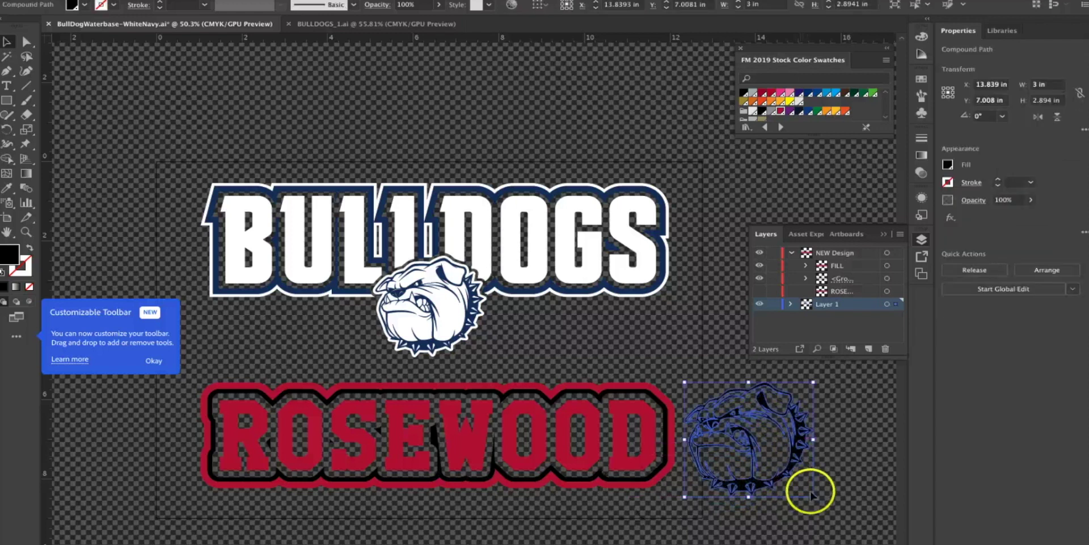
left_click_drag(812, 496, 810, 493)
left_click(790, 450)
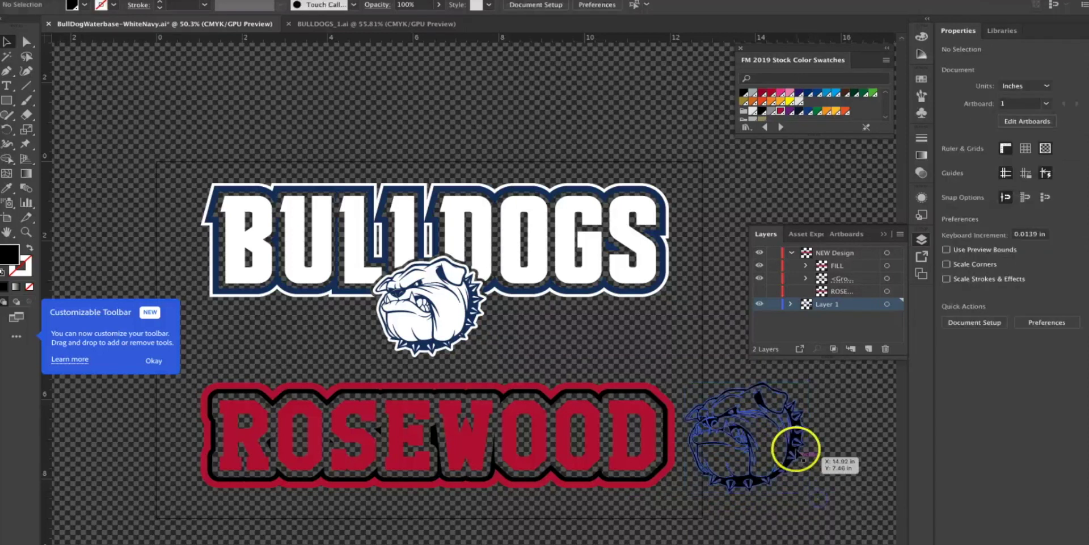
left_click_drag(790, 450, 498, 528)
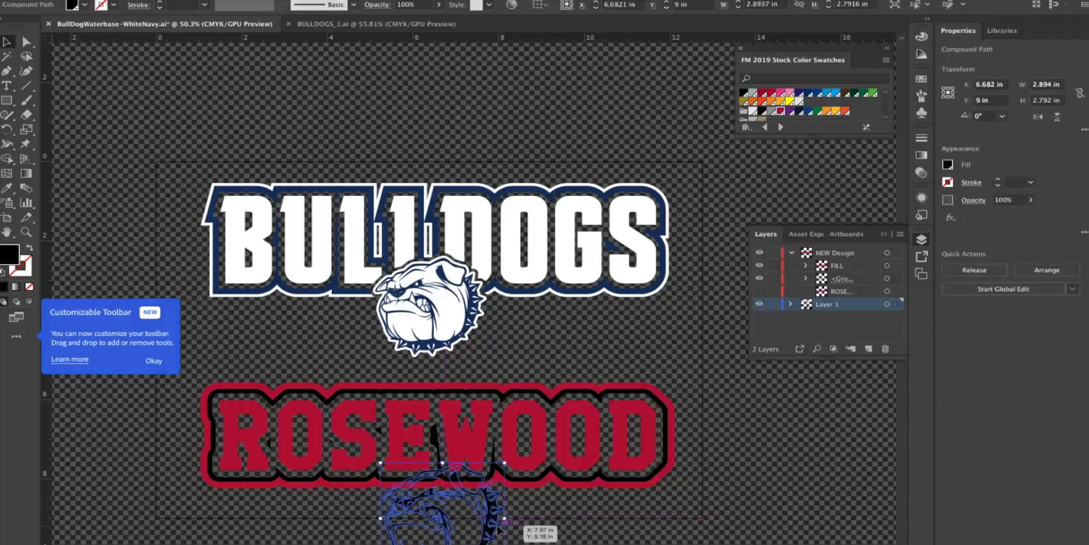